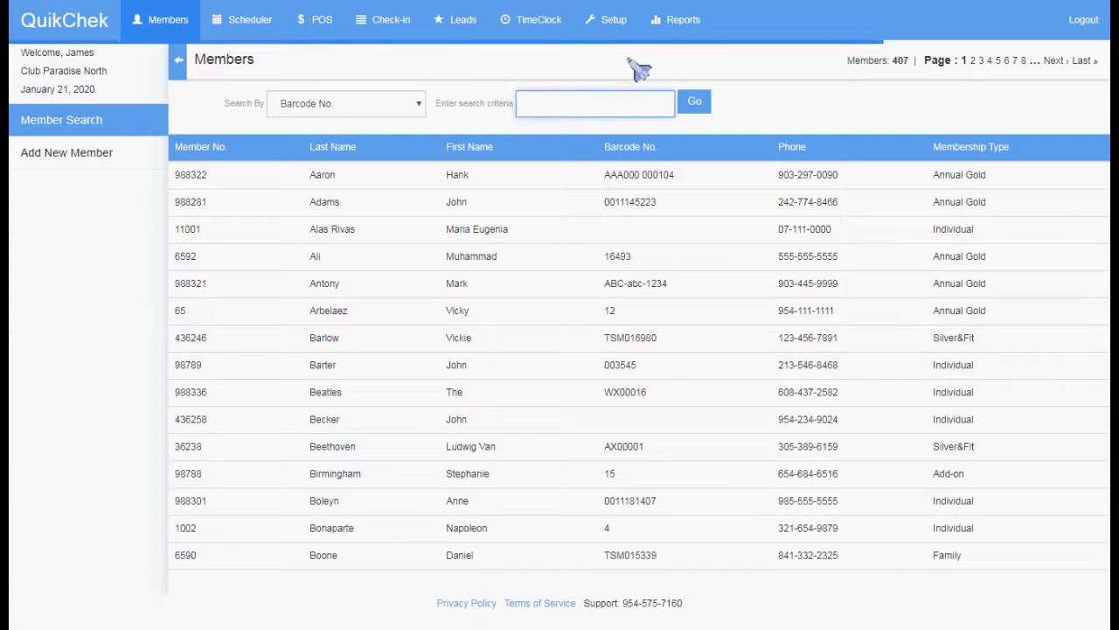
# Open the SMS message setup for memberships.
pyautogui.click(609, 31)
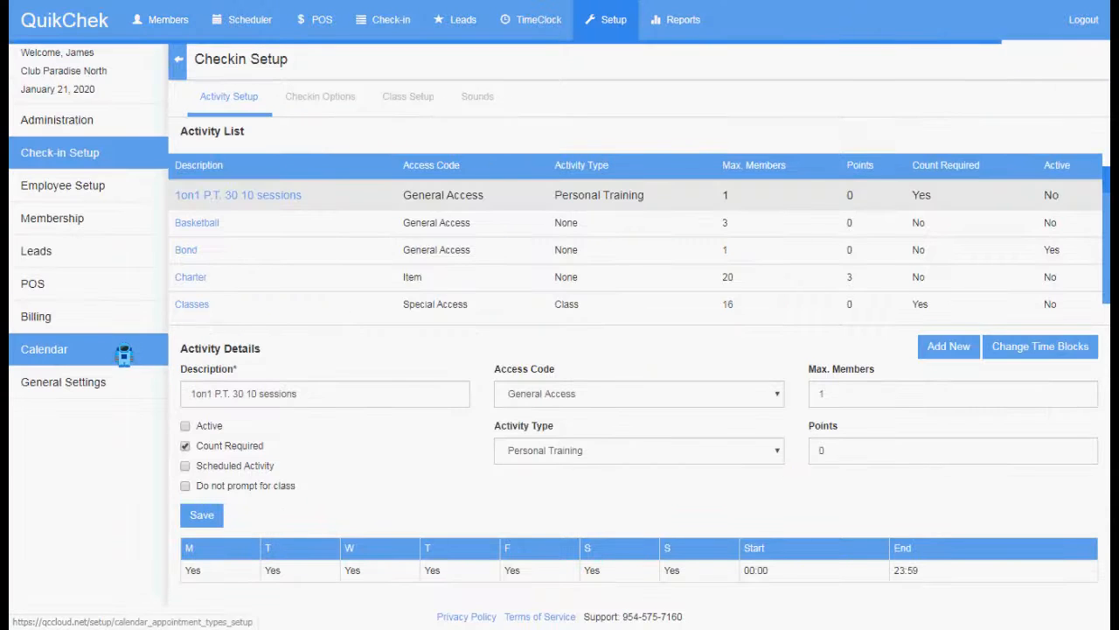
pyautogui.click(68, 229)
pyautogui.click(473, 98)
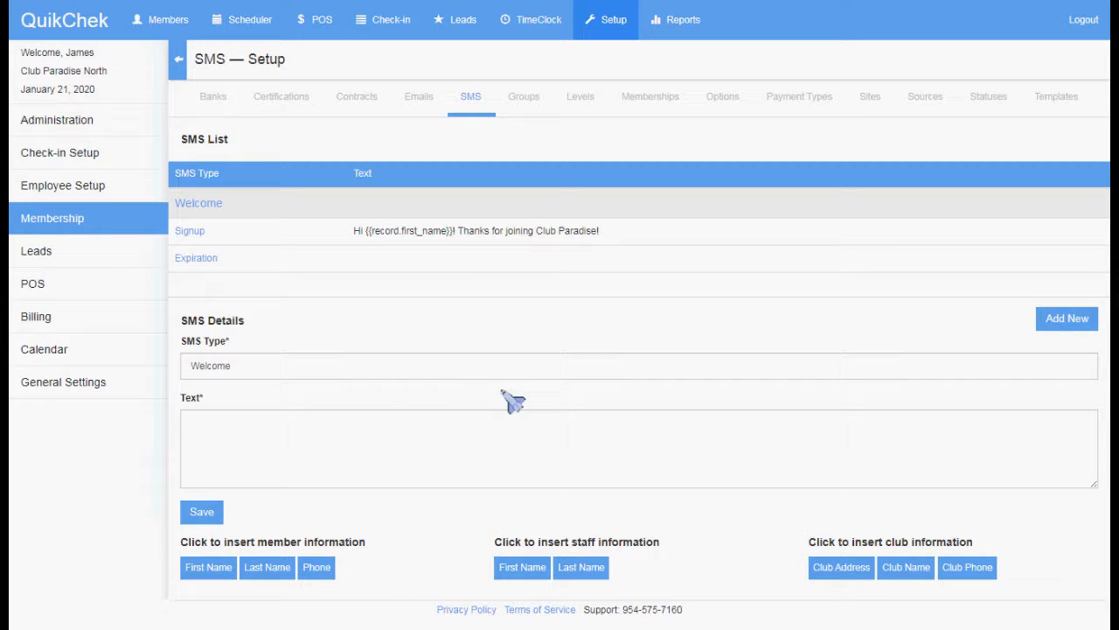
# Begin the Welcome SMS text with "Dear", a blank line and "Welcome to the club. Thanks for".
pyautogui.click(262, 370)
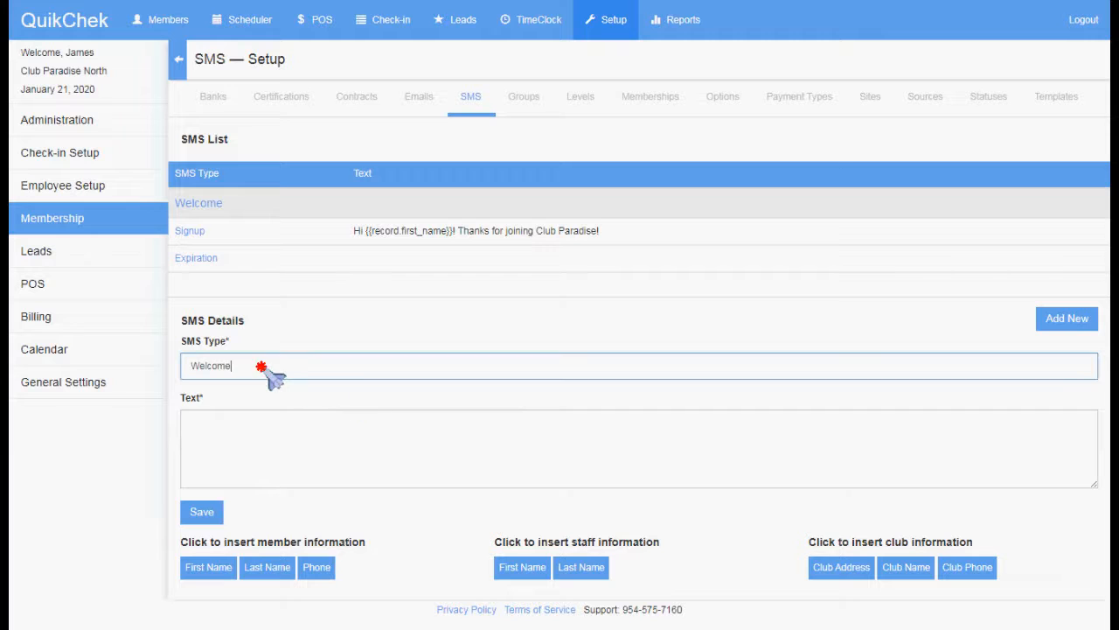
pyautogui.click(333, 447)
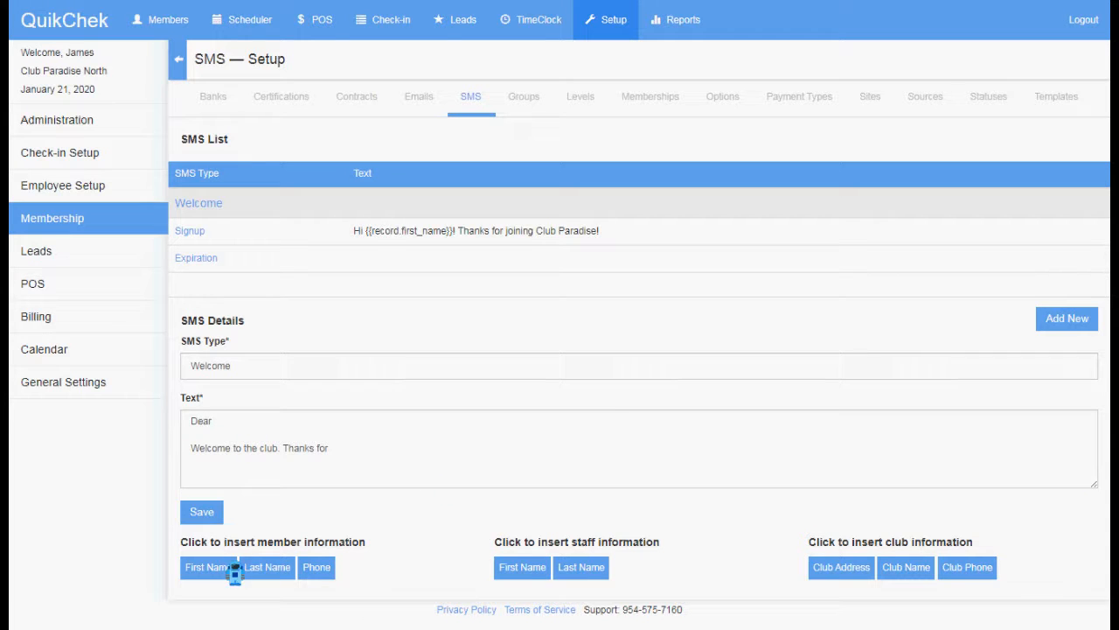
pyautogui.moveTo(221, 543); pyautogui.dragTo(297, 540)
pyautogui.moveTo(516, 542); pyautogui.dragTo(594, 540)
pyautogui.moveTo(856, 542); pyautogui.dragTo(922, 542)
# Place the member's first-name placeholder after "Dear" in the Welcome greeting, followed by a comma.
pyautogui.click(236, 420)
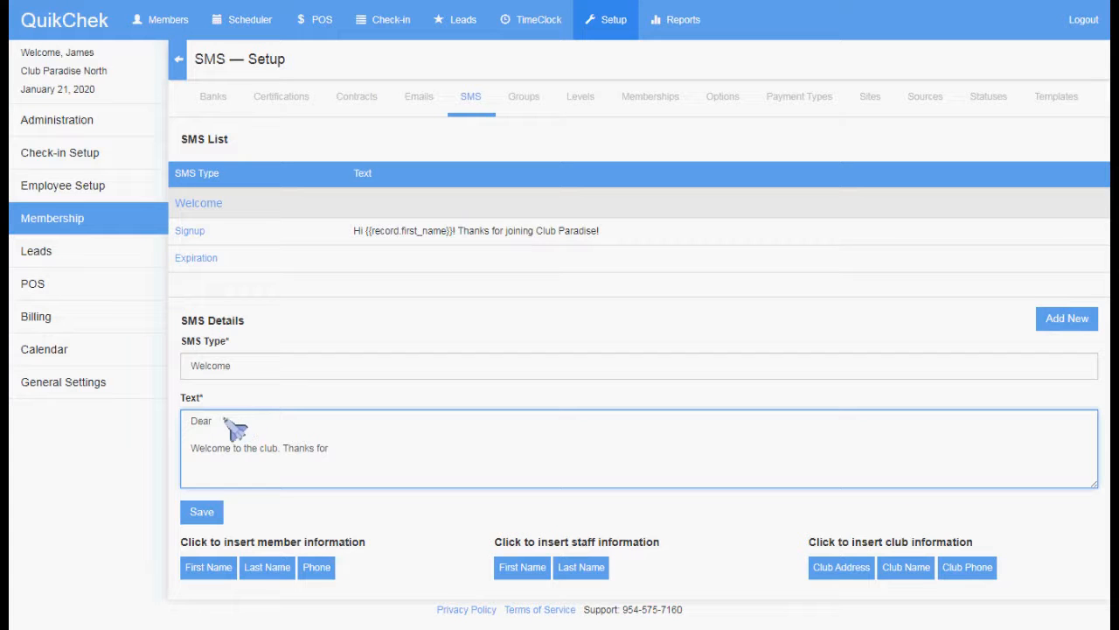
pyautogui.click(208, 567)
pyautogui.click(341, 449)
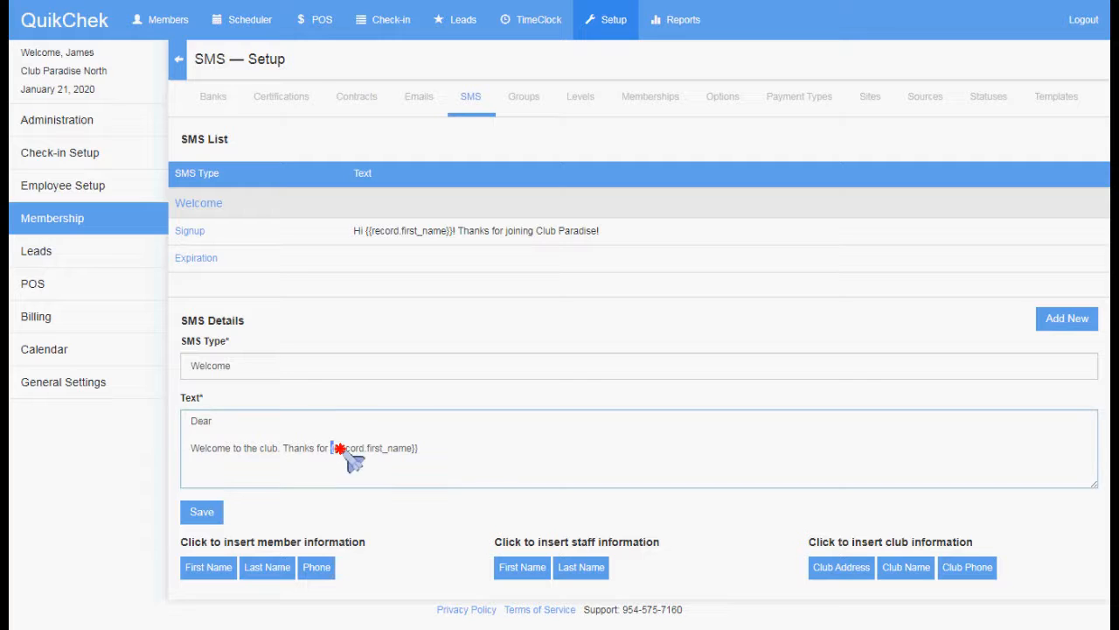
pyautogui.moveTo(340, 447); pyautogui.dragTo(432, 448)
pyautogui.hotkey('ctrl', 'c')
pyautogui.press('BackSpace')
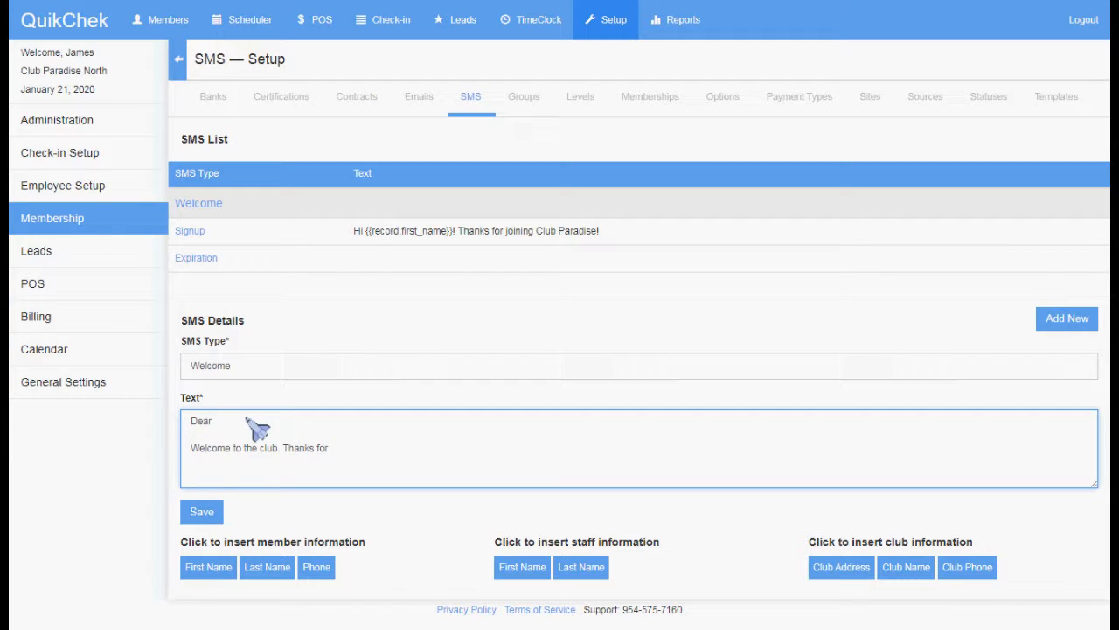
pyautogui.hotkey('ctrl', 'v')
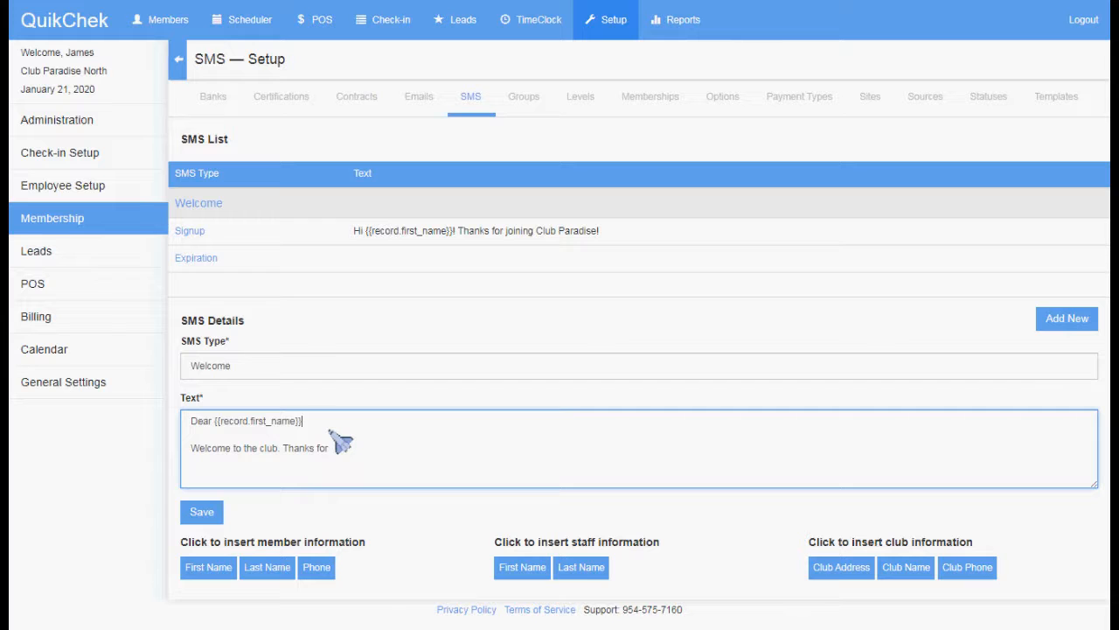
# Finish the Welcome message with "joining! We look forward to seeing you and helping you get in shape!", sign it "Sincerely Club Paradise" and save it.
pyautogui.tripleClick(192, 420)
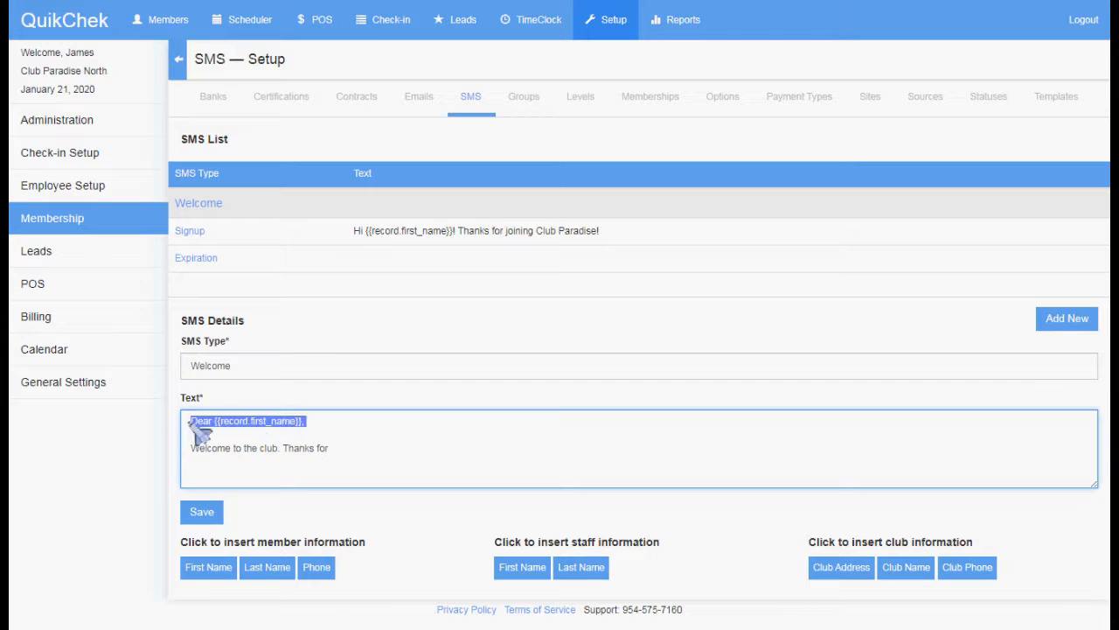
pyautogui.click(346, 430)
pyautogui.moveTo(195, 421); pyautogui.dragTo(326, 427)
pyautogui.click(320, 425)
pyautogui.click(337, 447)
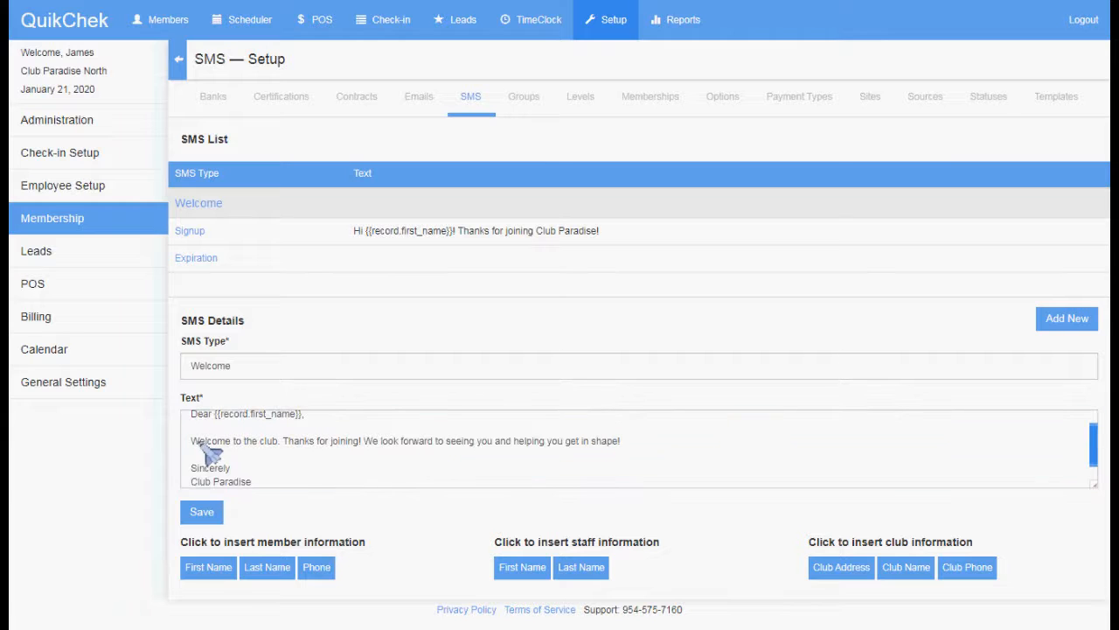
pyautogui.moveTo(200, 441); pyautogui.dragTo(622, 443)
pyautogui.click(331, 442)
pyautogui.click(602, 442)
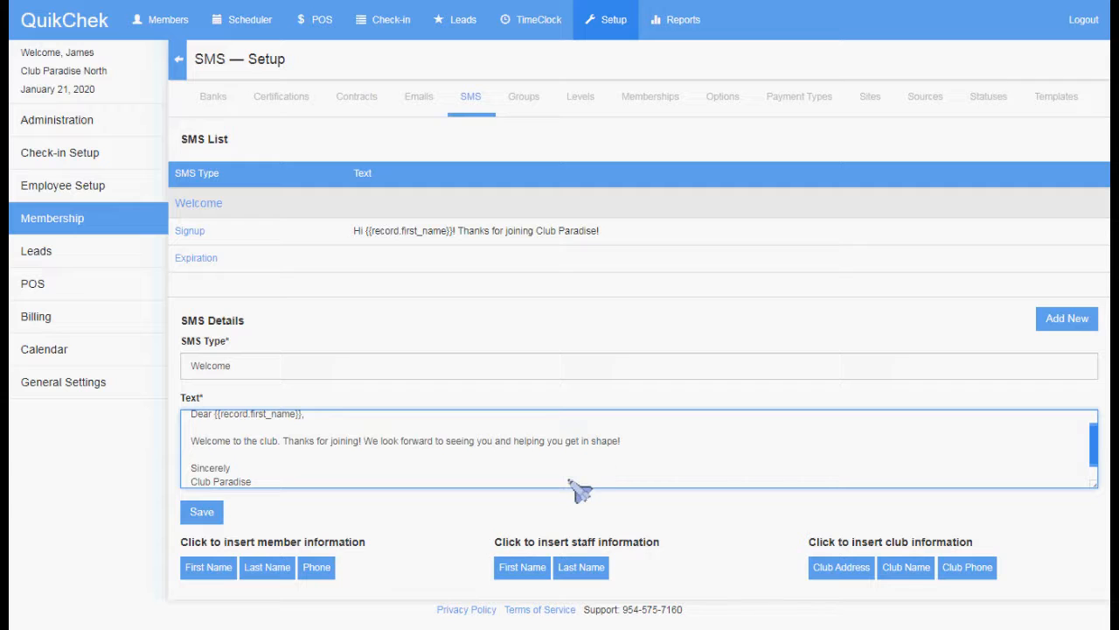
pyautogui.moveTo(189, 468); pyautogui.dragTo(230, 472)
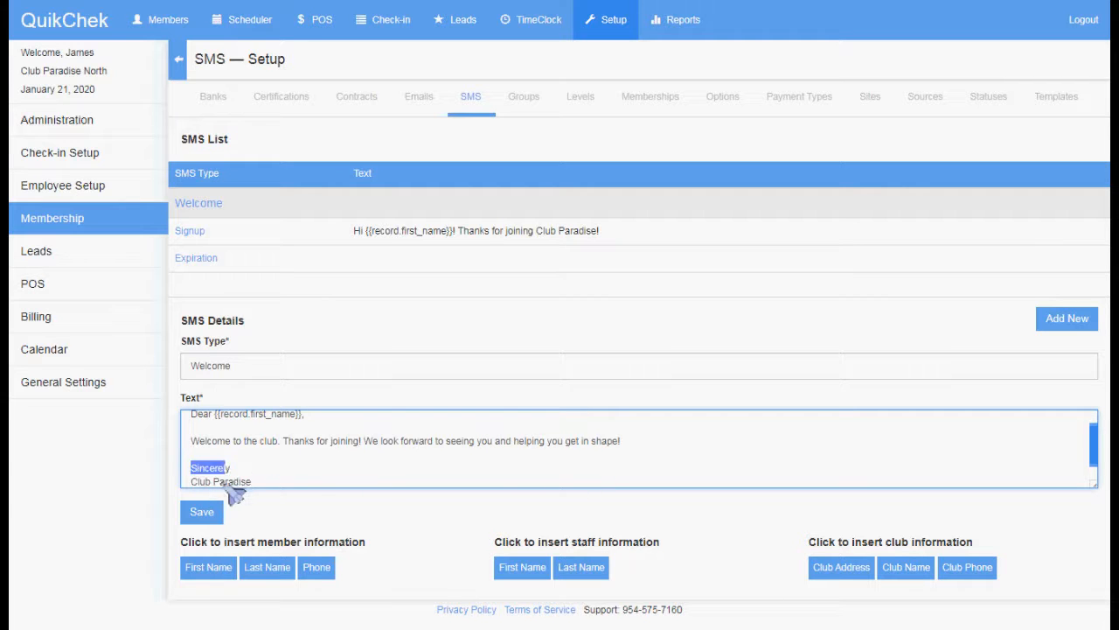
pyautogui.click(261, 479)
pyautogui.click(199, 514)
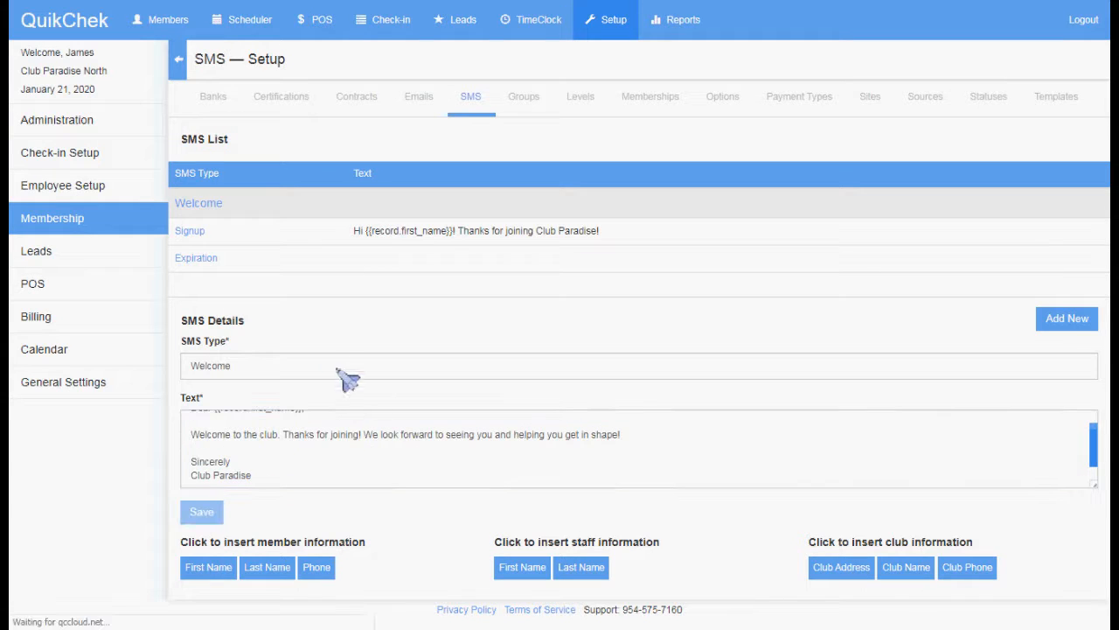
pyautogui.click(202, 225)
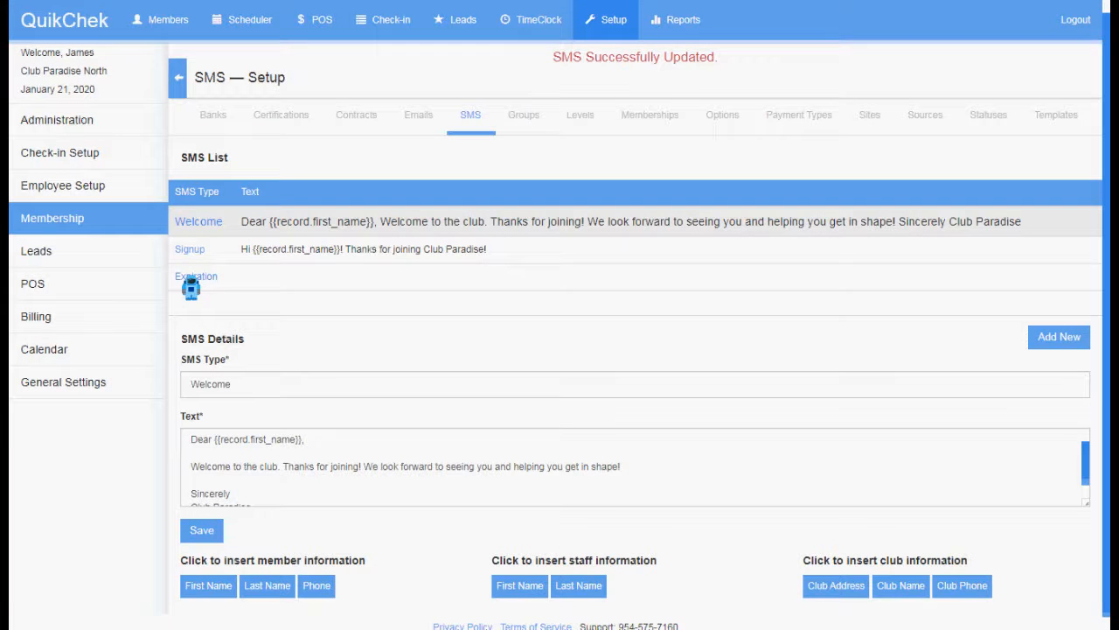
pyautogui.click(1058, 341)
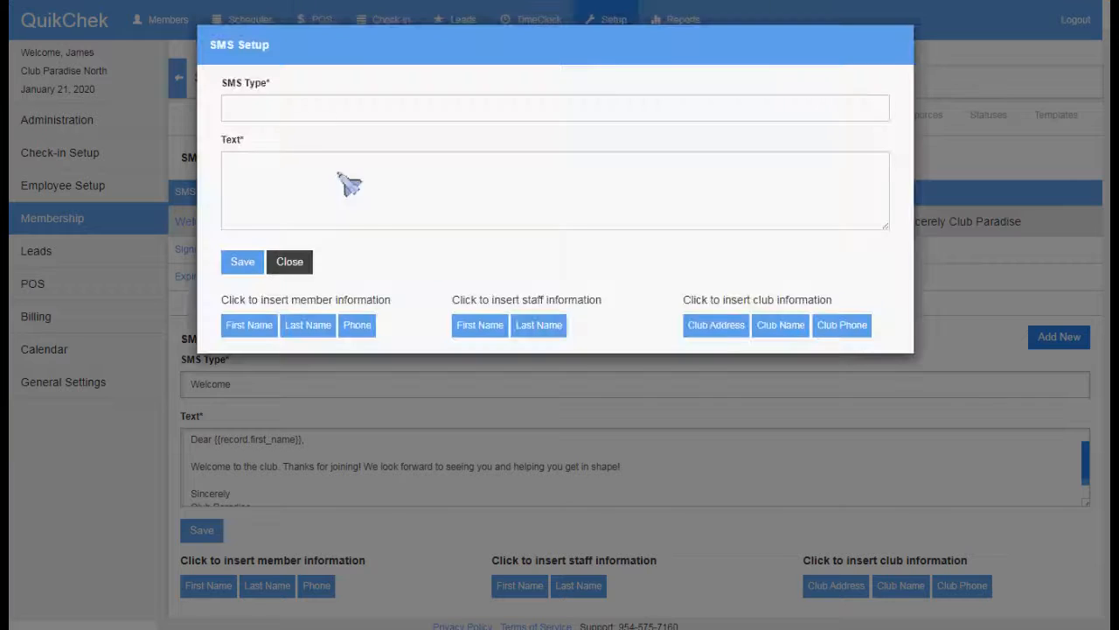
pyautogui.click(280, 111)
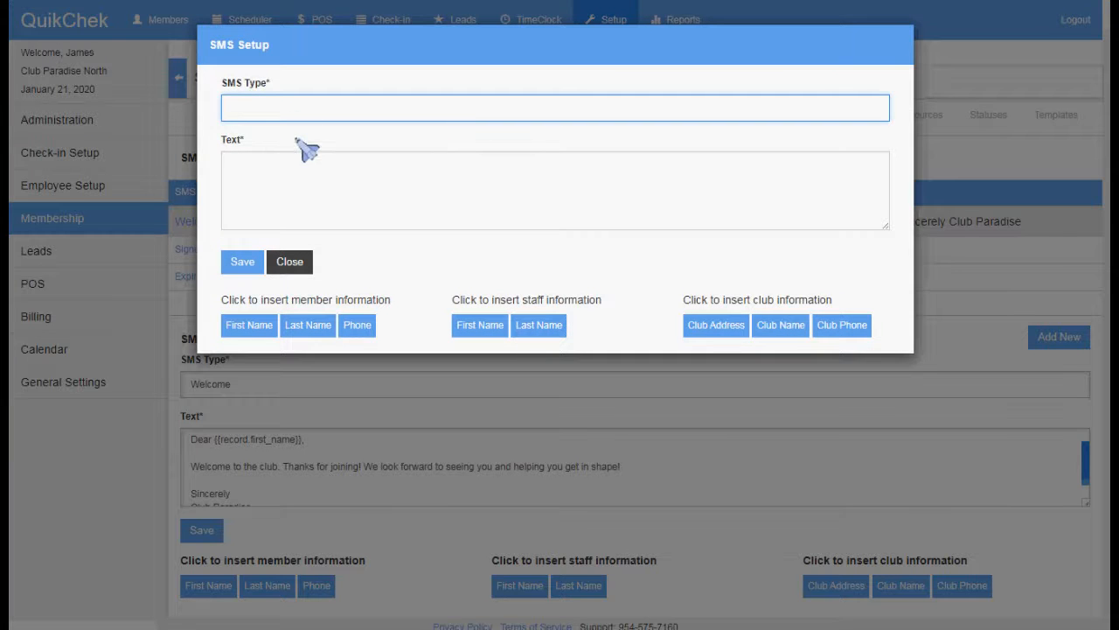
pyautogui.write('sdfgsdfg')
pyautogui.click(320, 195)
pyautogui.write('adsfgdsfgfd')
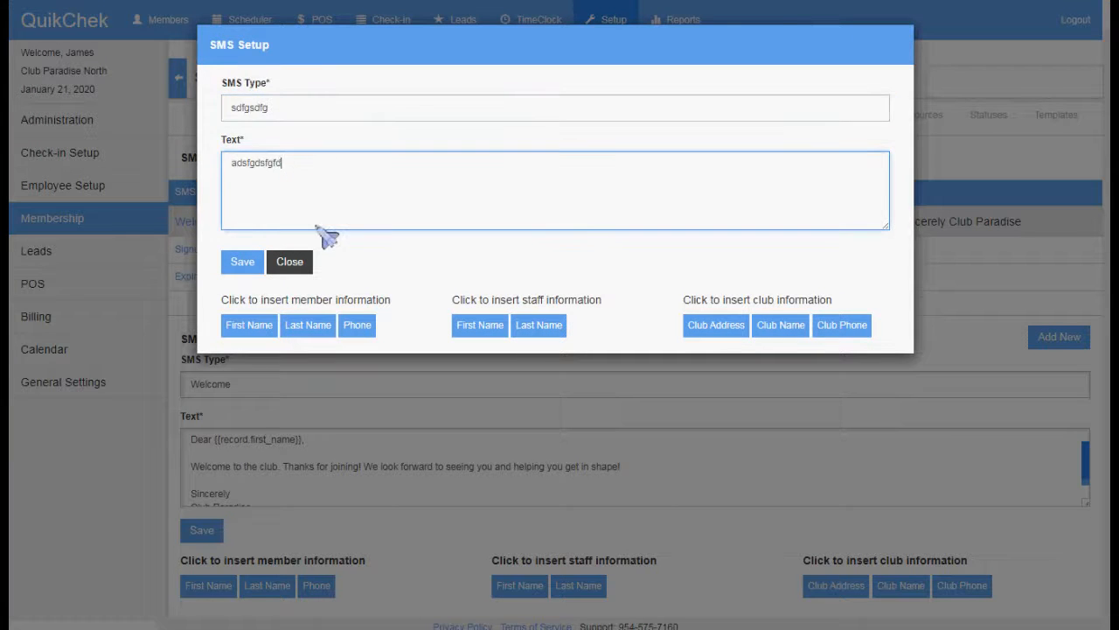
pyautogui.click(289, 262)
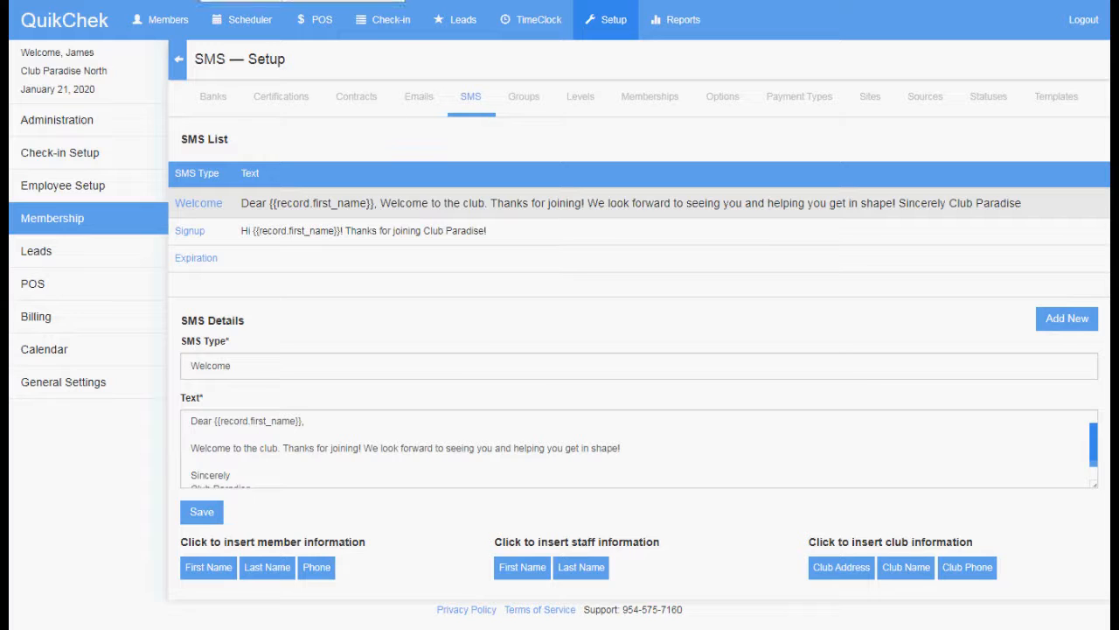
# Open the member list in a new browser tab and search it by the member's first name.
pyautogui.rightClick(165, 17)
pyautogui.click(229, 25)
pyautogui.hotkey('ctrl', 'Tab')
pyautogui.click(350, 103)
pyautogui.click(280, 130)
pyautogui.click(577, 112)
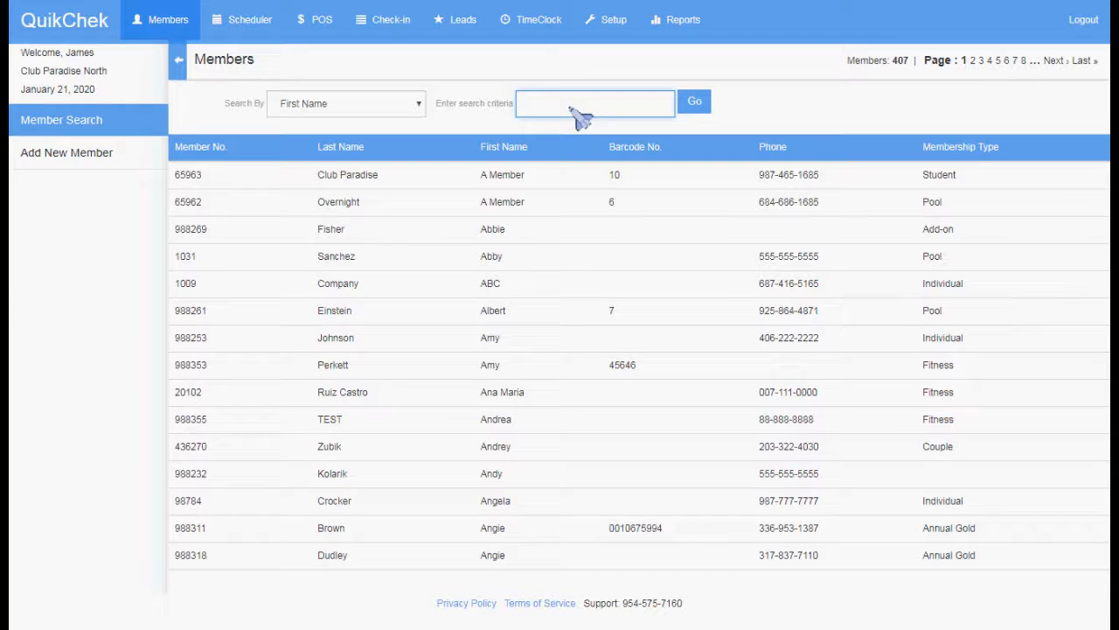
pyautogui.write('john')
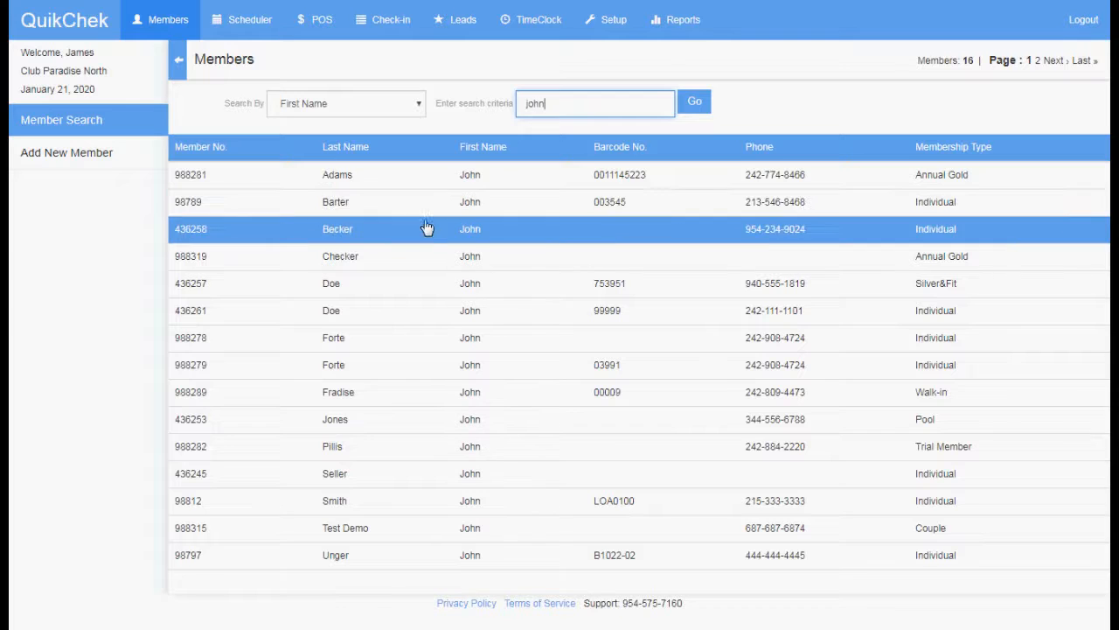
# Open the third matching member's record and bring up the form for sending that member an SMS.
pyautogui.click(426, 224)
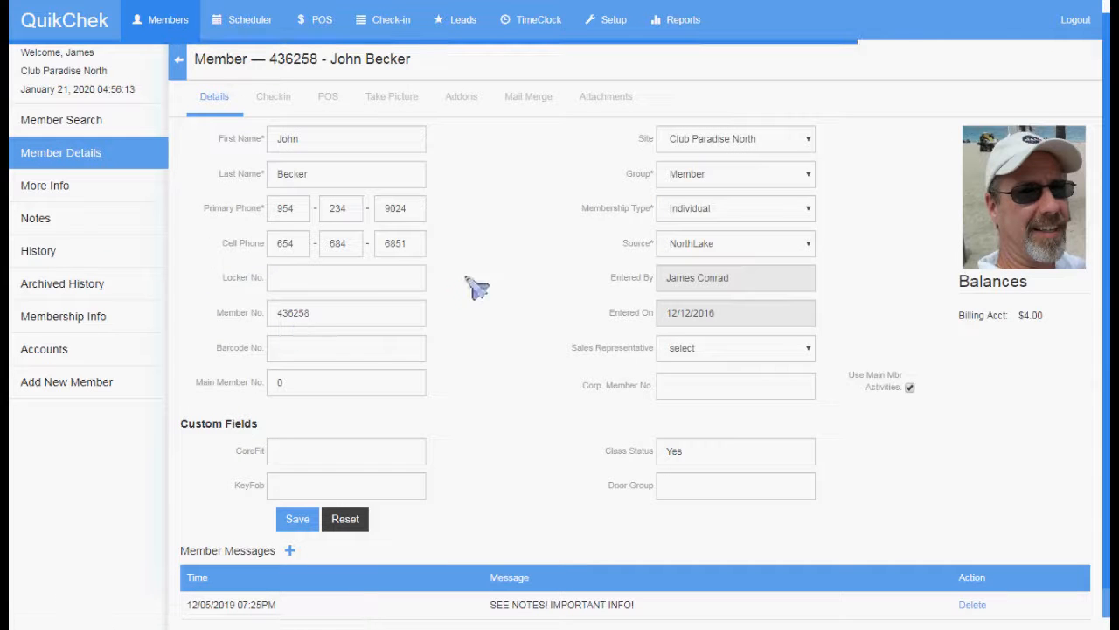
pyautogui.click(50, 185)
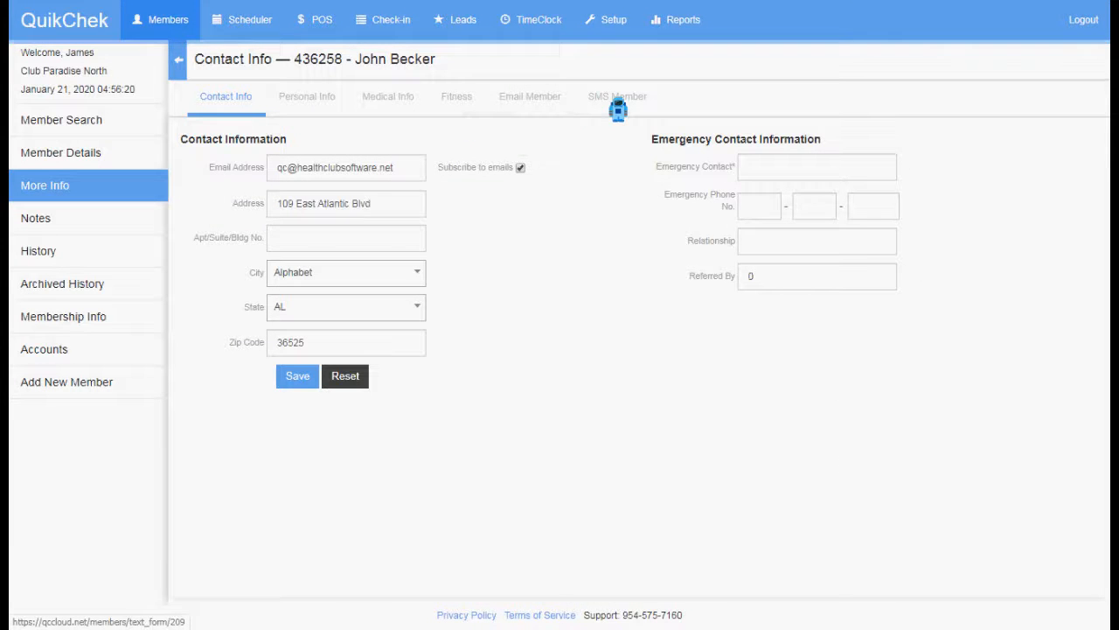
pyautogui.click(619, 98)
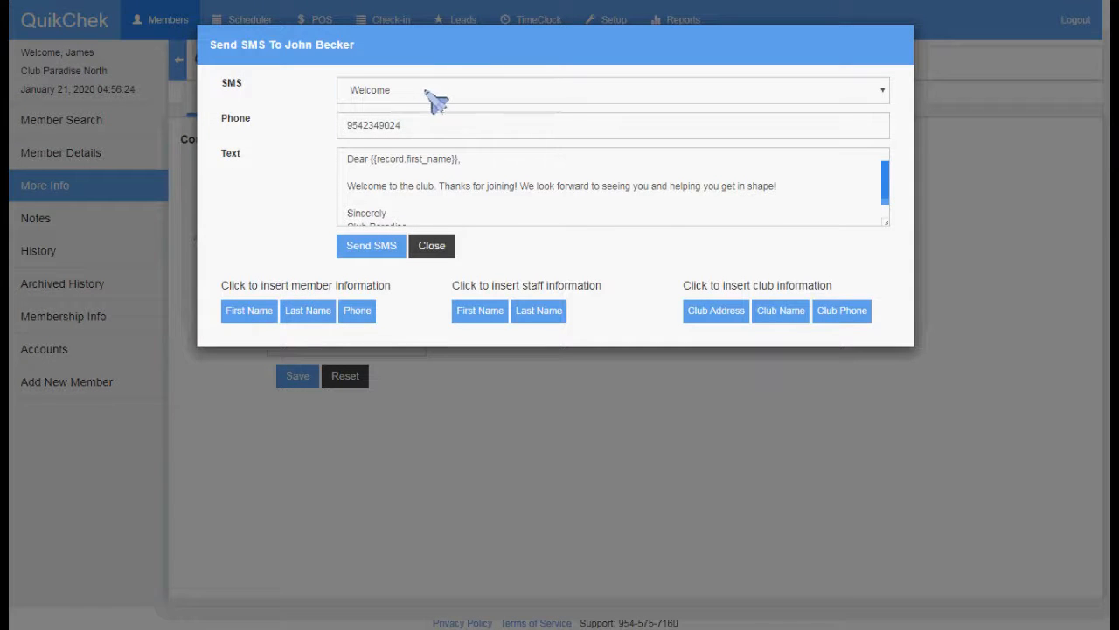
# Preview the Signup and Expiration templates in the member's SMS form.
pyautogui.click(428, 93)
pyautogui.click(423, 137)
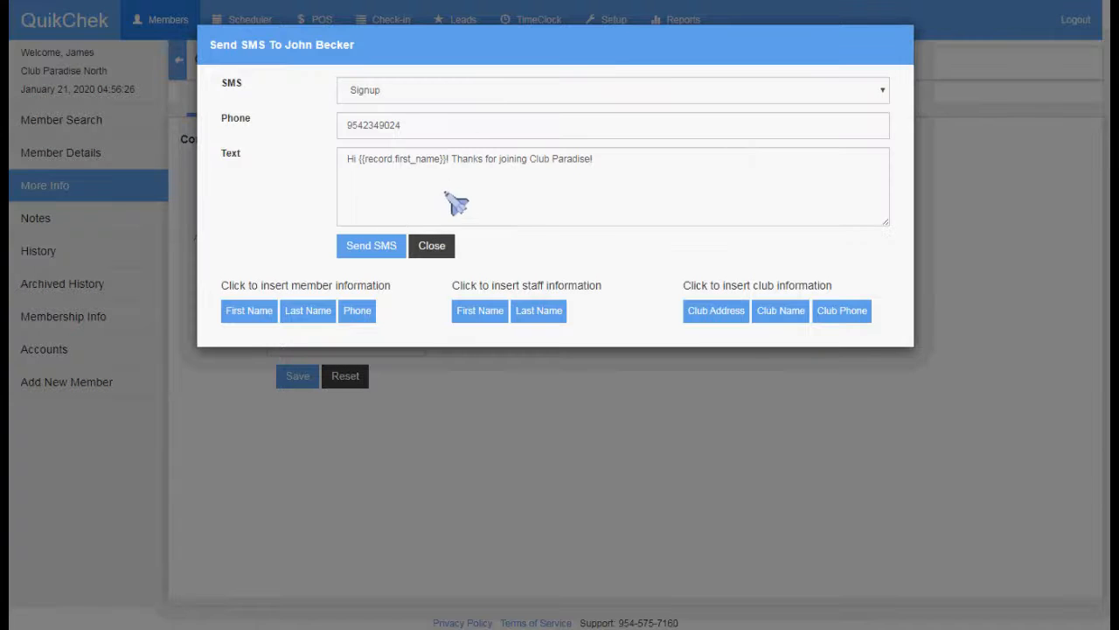
pyautogui.click(429, 92)
pyautogui.click(425, 119)
pyautogui.click(440, 181)
# Choose the Welcome template and send the SMS to the member's primary phone.
pyautogui.click(425, 93)
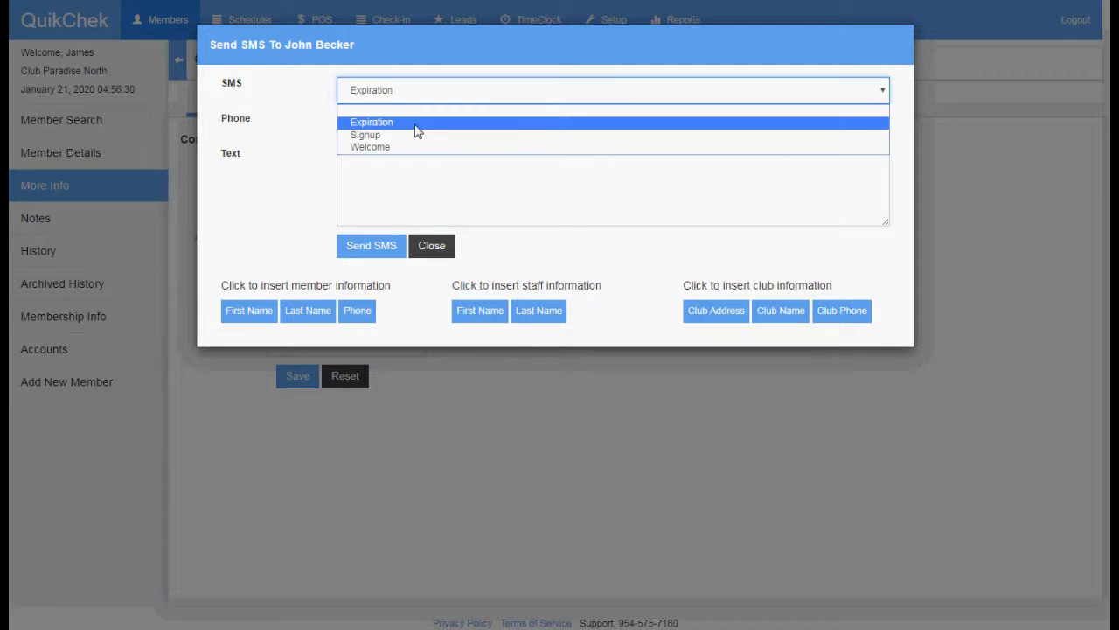
pyautogui.click(407, 145)
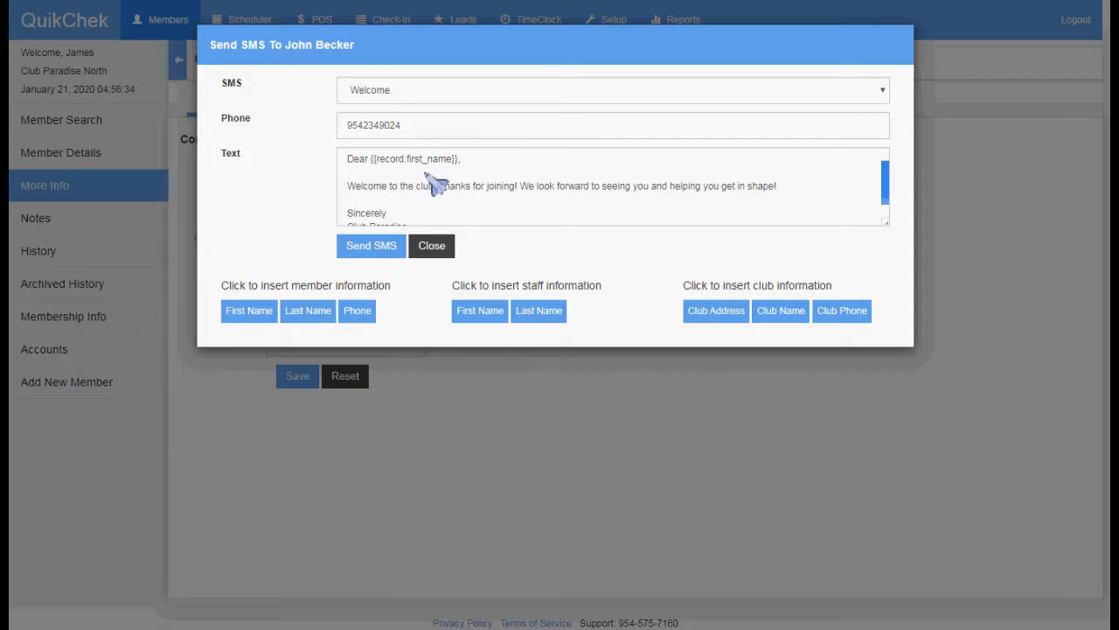
pyautogui.click(372, 248)
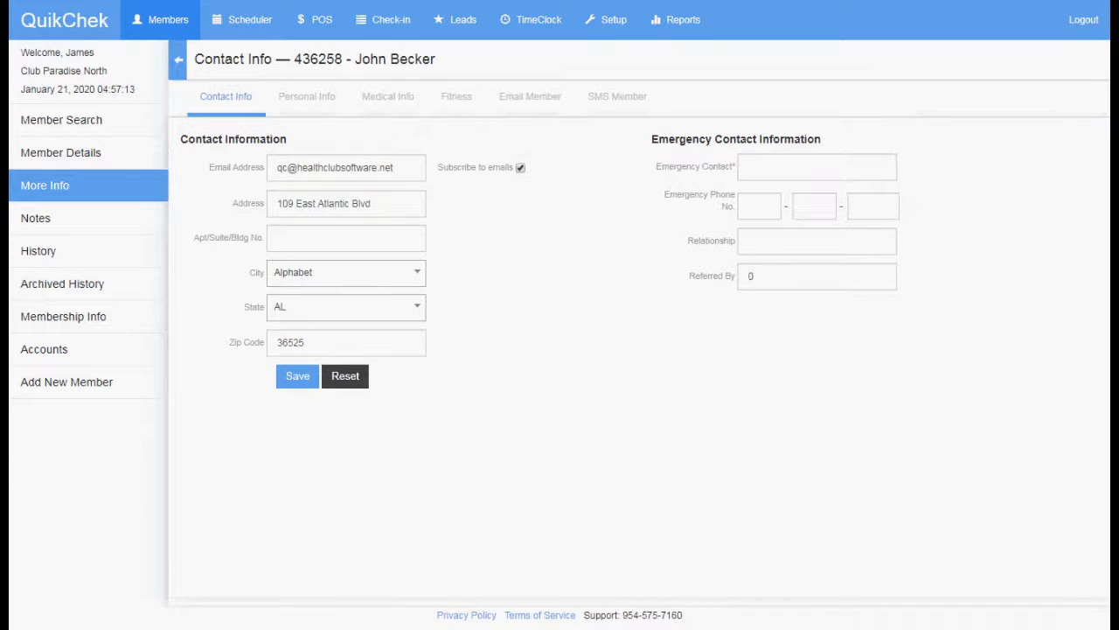
# Send the member another SMS using the Expiration type with a custom message beginning "This is a".
pyautogui.click(619, 102)
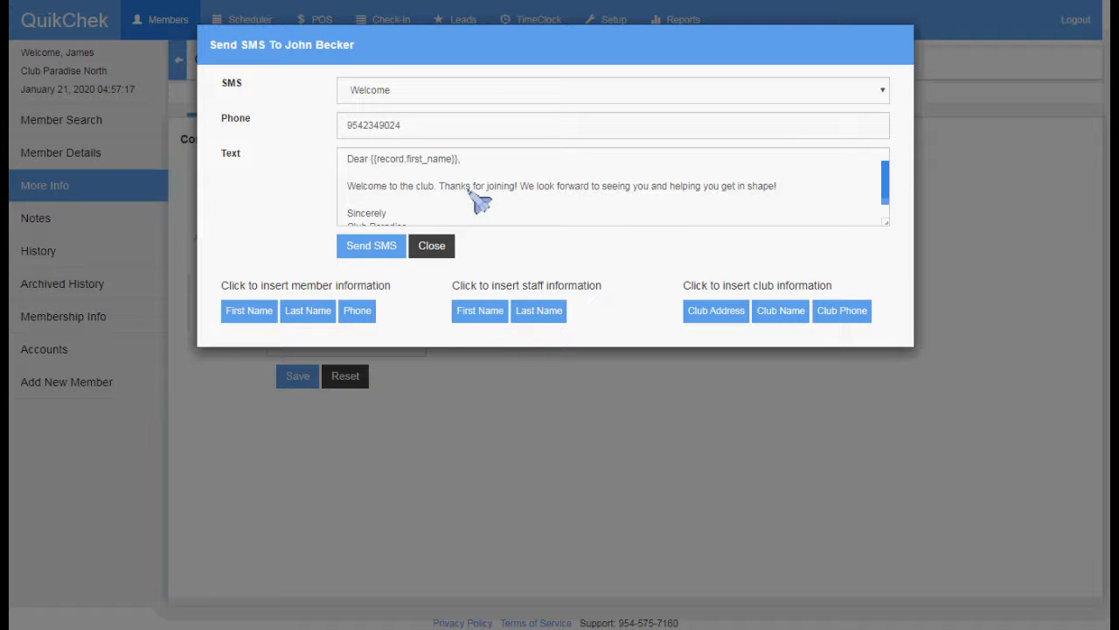
pyautogui.click(446, 92)
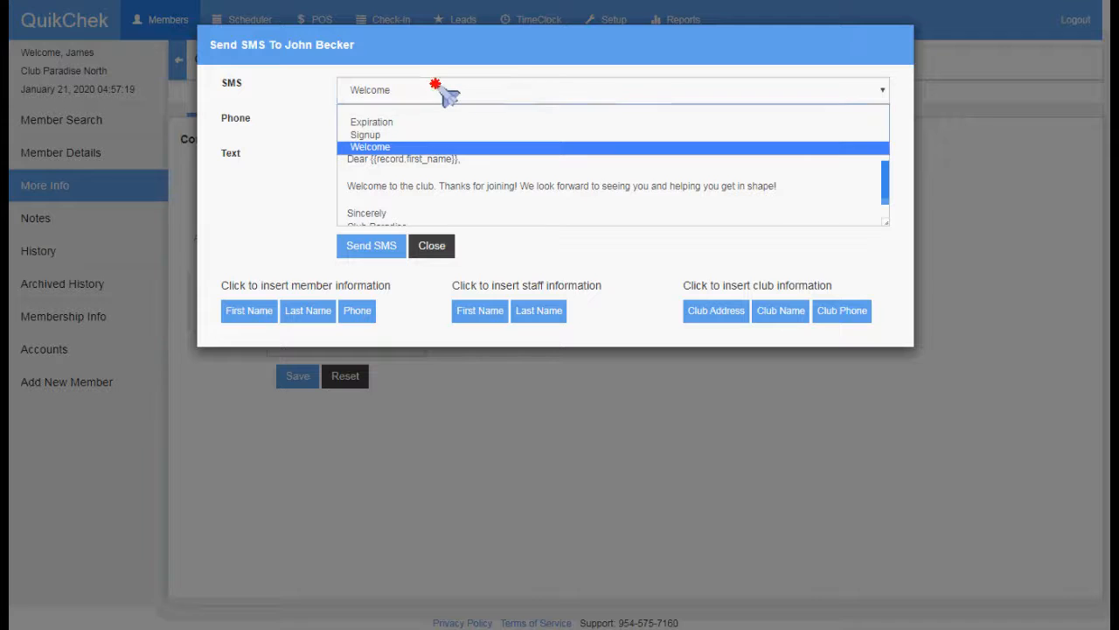
pyautogui.click(387, 122)
pyautogui.click(452, 182)
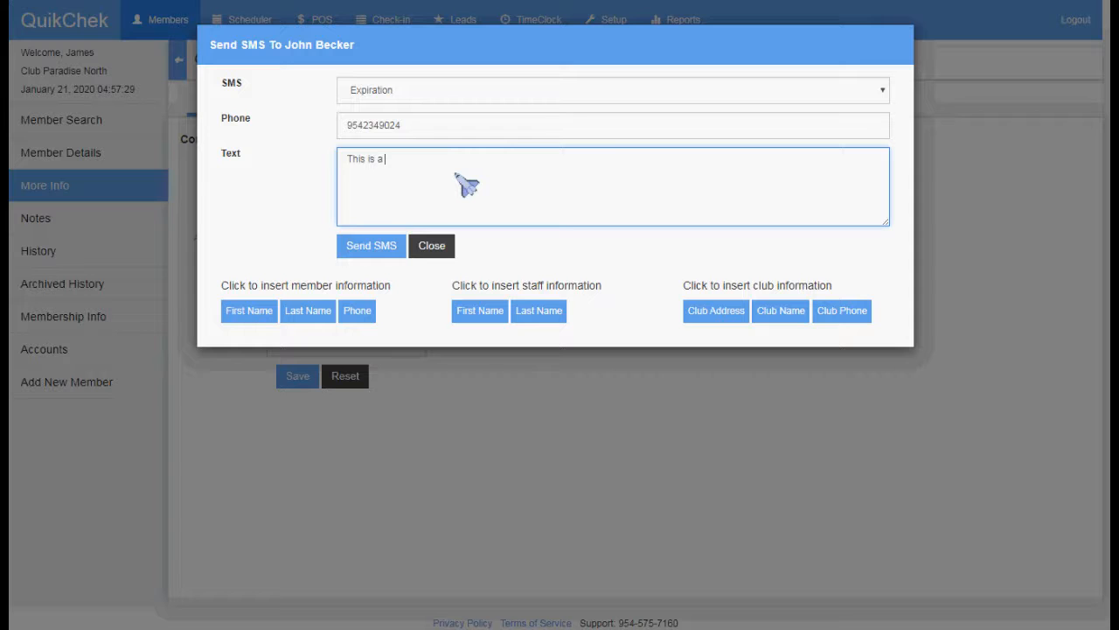
pyautogui.click(383, 245)
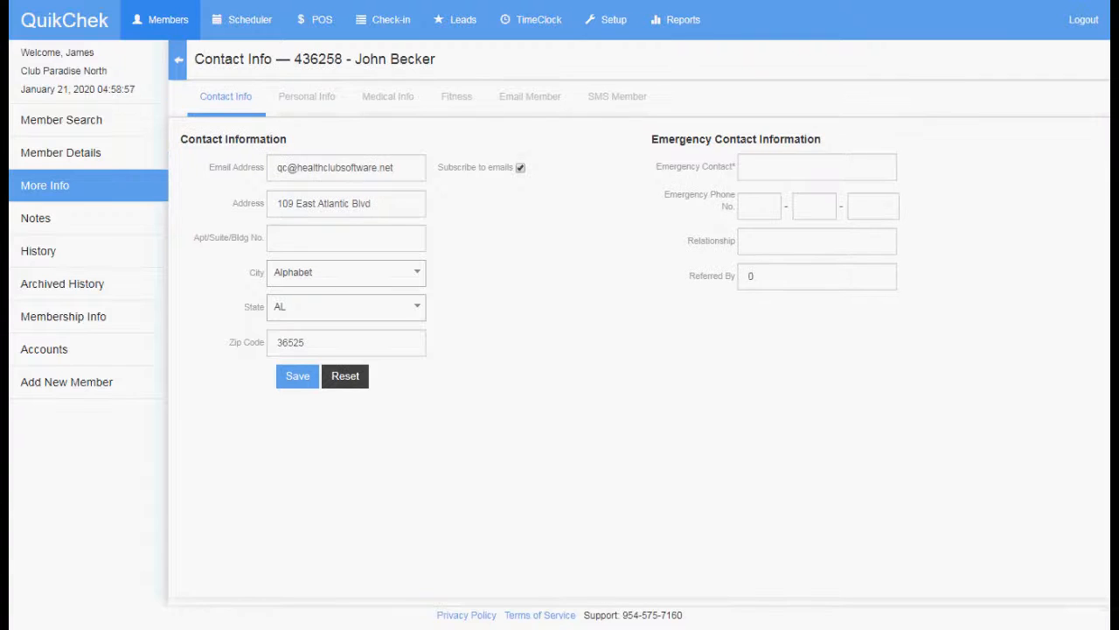
# Examine the phone screenshot of the received Welcome message and close it.
pyautogui.moveTo(1115, 4); pyautogui.dragTo(484, 4)
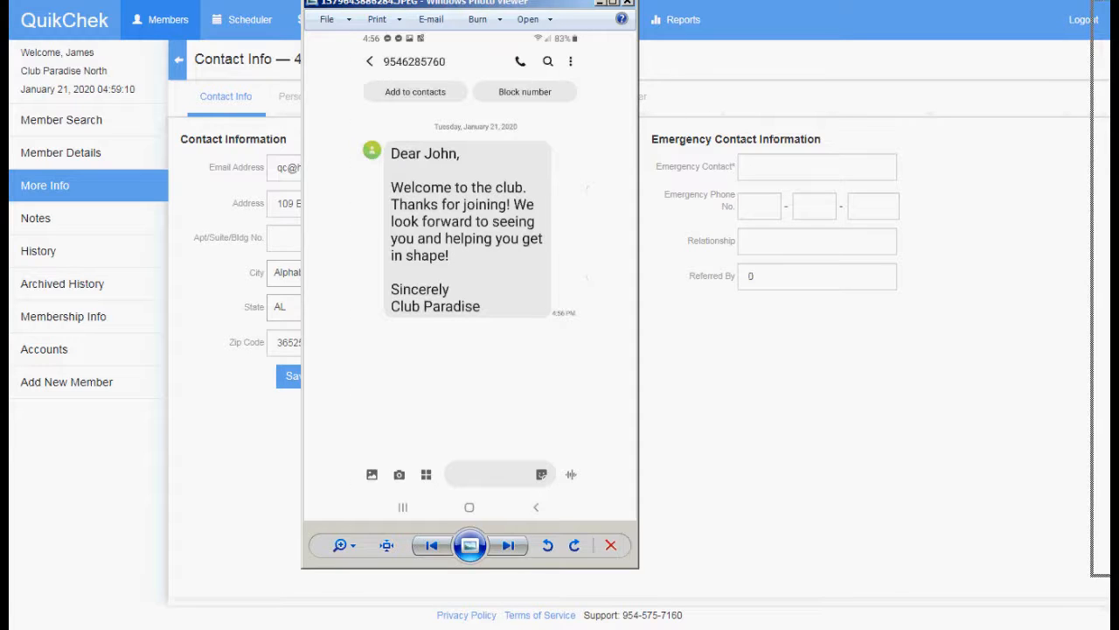
pyautogui.click(628, 3)
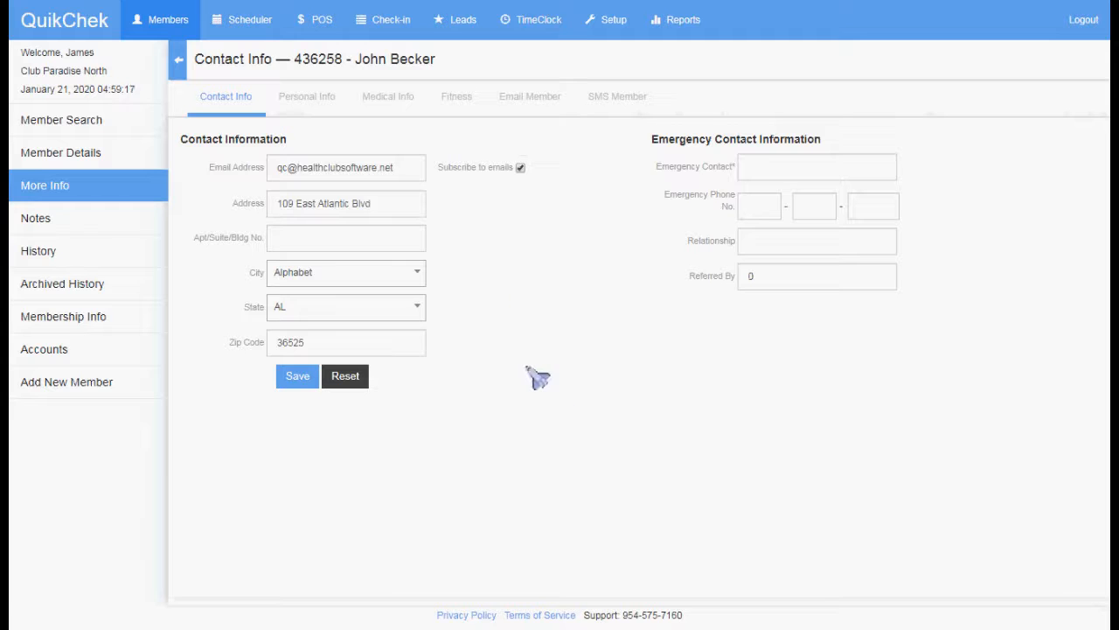
# Review the member's details and reopen the form for sending that member an SMS.
pyautogui.click(88, 156)
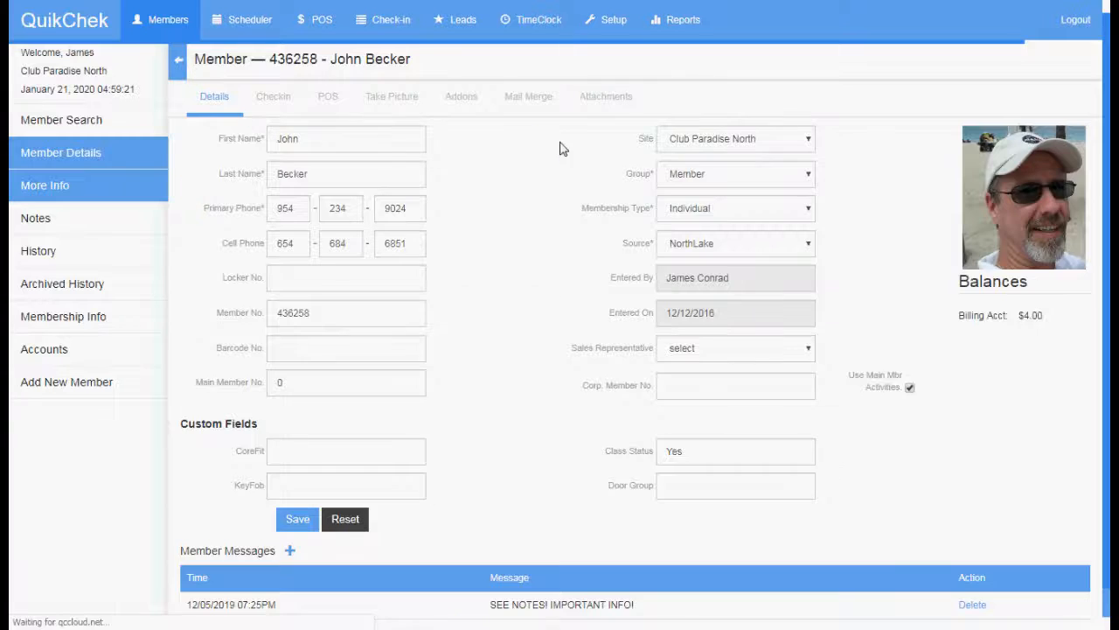
pyautogui.click(617, 96)
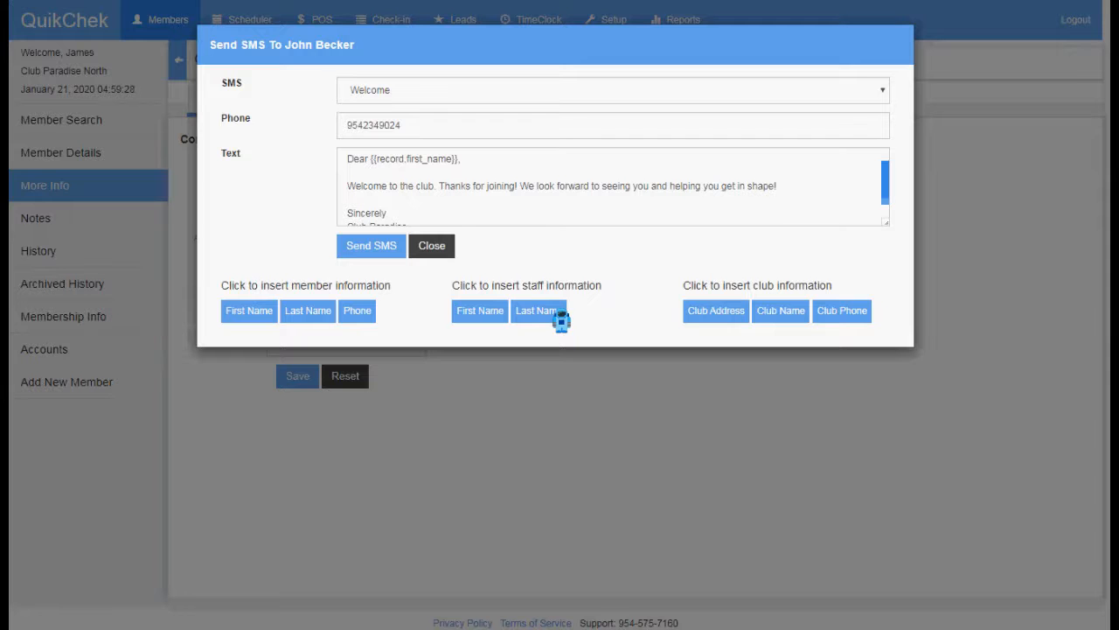
# Close the member's SMS form without sending and open the Account Balances report, clearing the first account's selection.
pyautogui.click(432, 247)
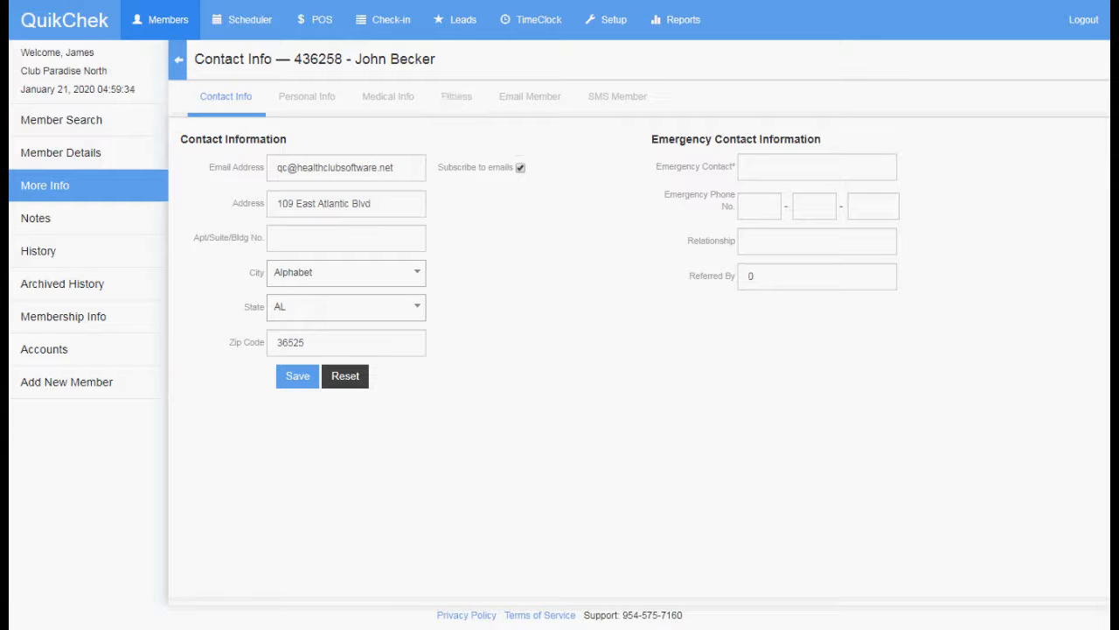
pyautogui.click(656, 21)
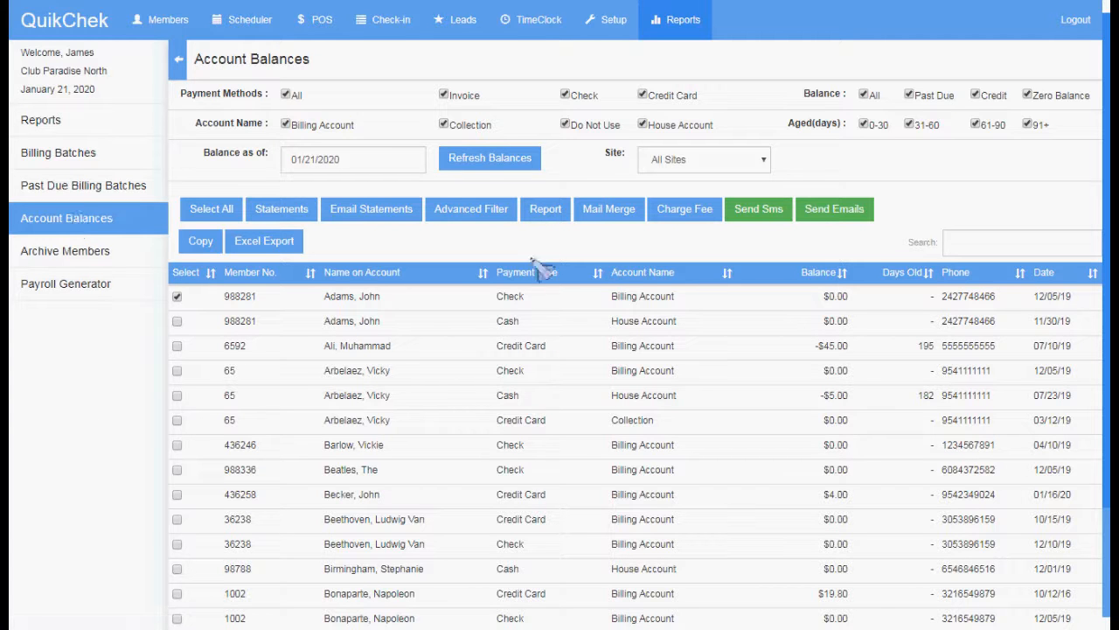
pyautogui.click(177, 297)
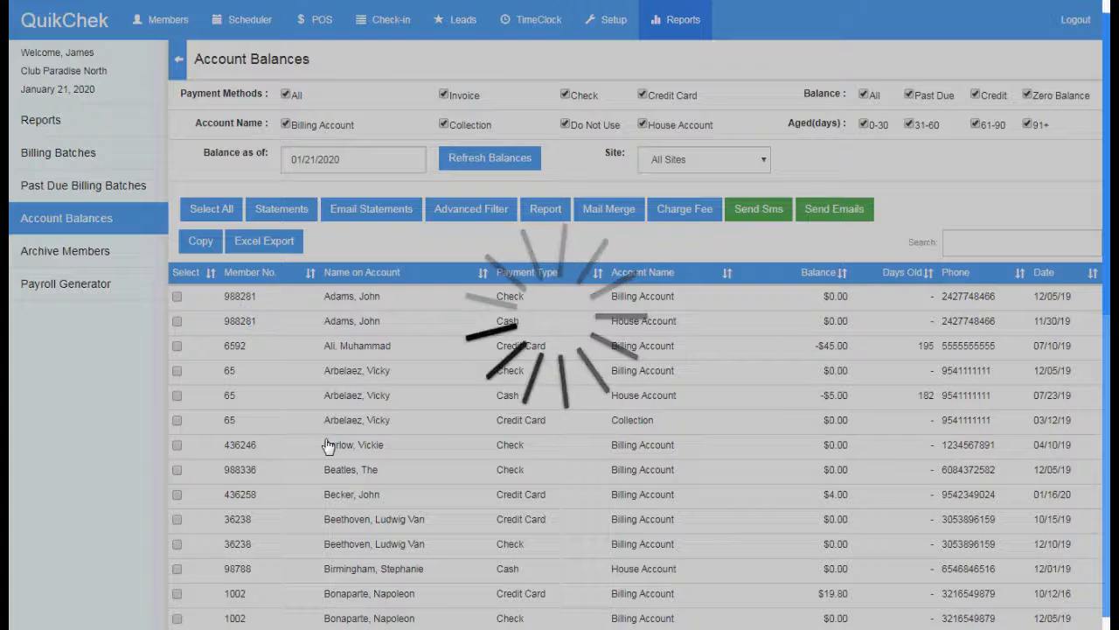
pyautogui.scroll(-2, 332, 444)
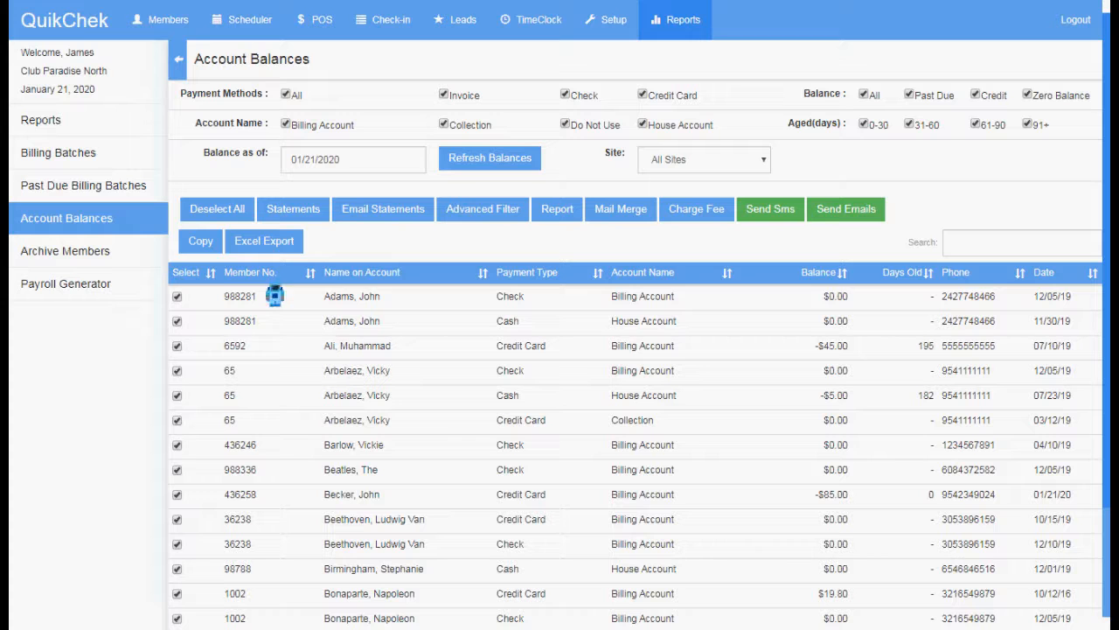
# Deselect all accounts, select only the member's credit card billing account dated 01/21/20, and open the Send SMS form.
pyautogui.click(216, 208)
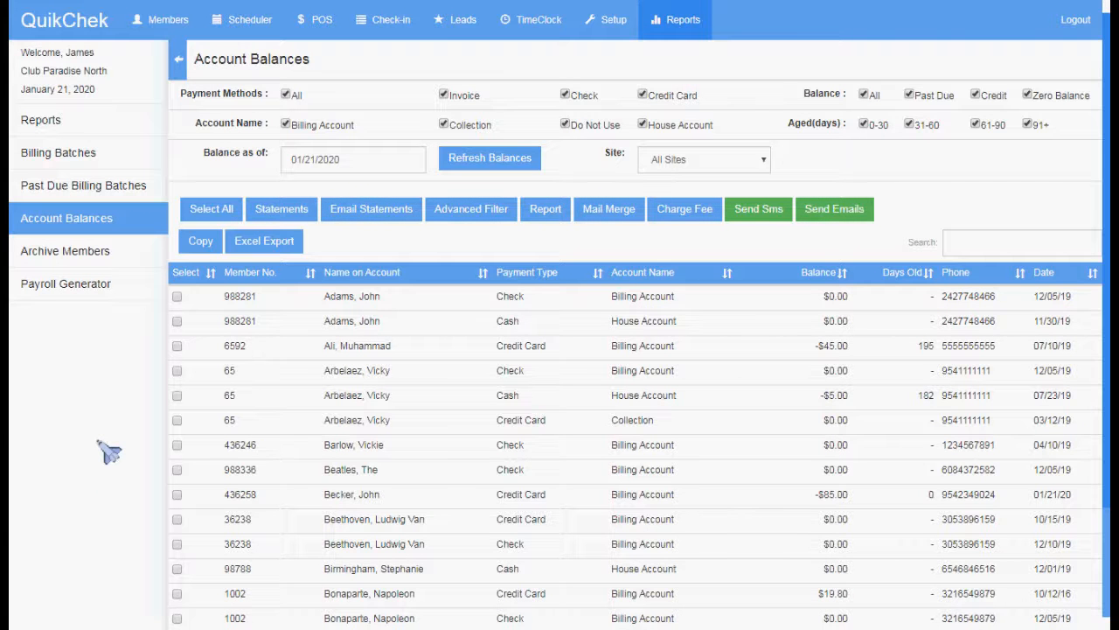
pyautogui.scroll(-3, 110, 446)
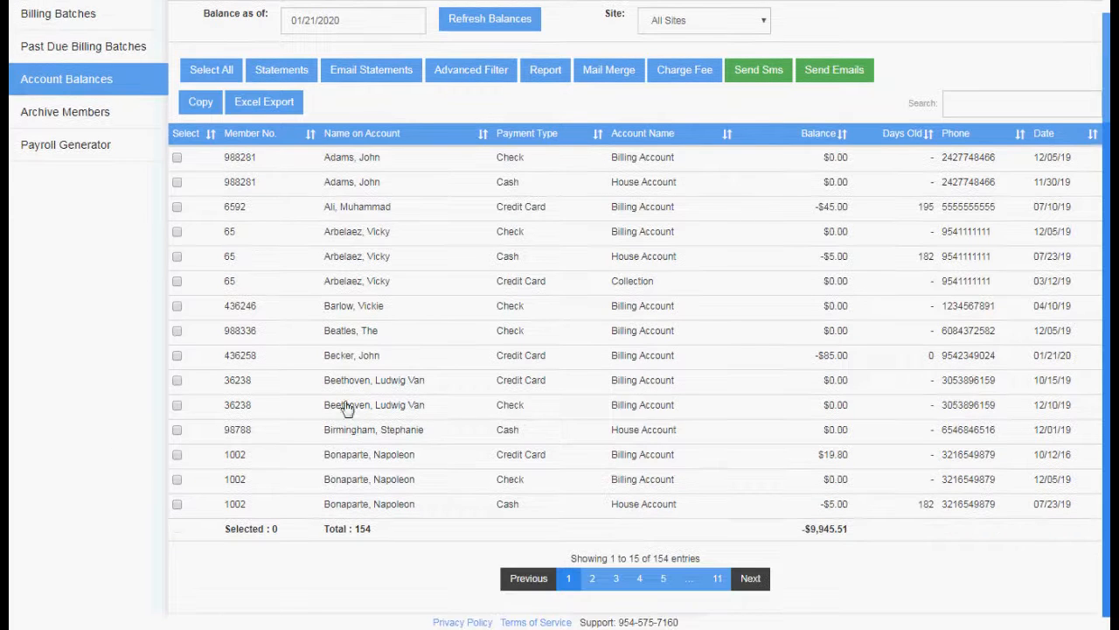
pyautogui.click(177, 356)
pyautogui.click(756, 78)
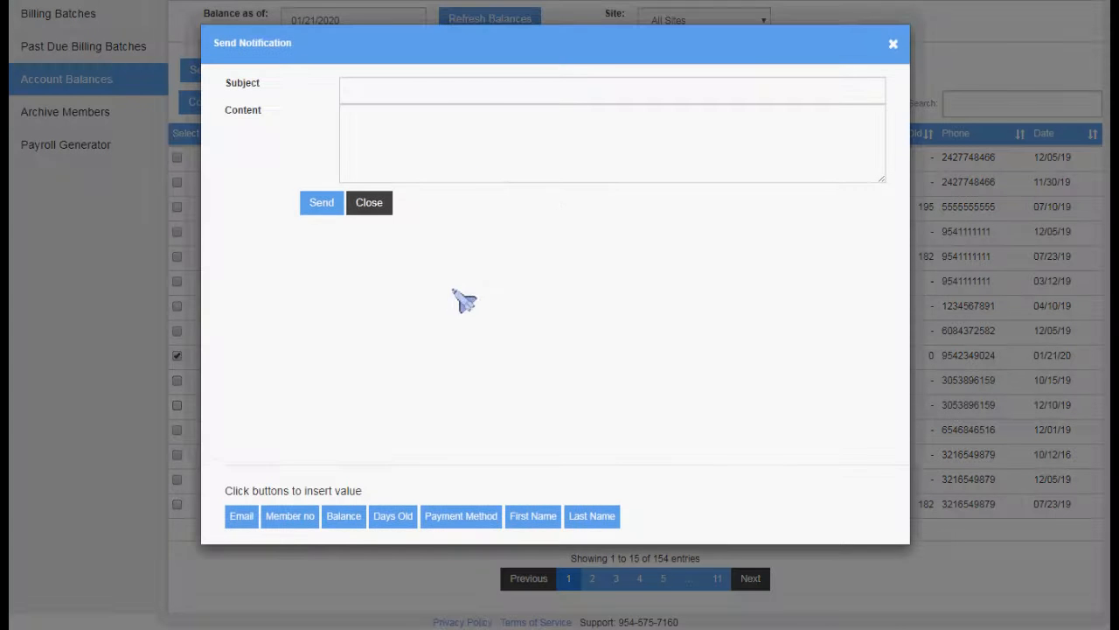
# Set the subject to "Account Past Due" and begin the content with "Dear {{record.first_name}}," followed by "Your current balance is".
pyautogui.click(453, 92)
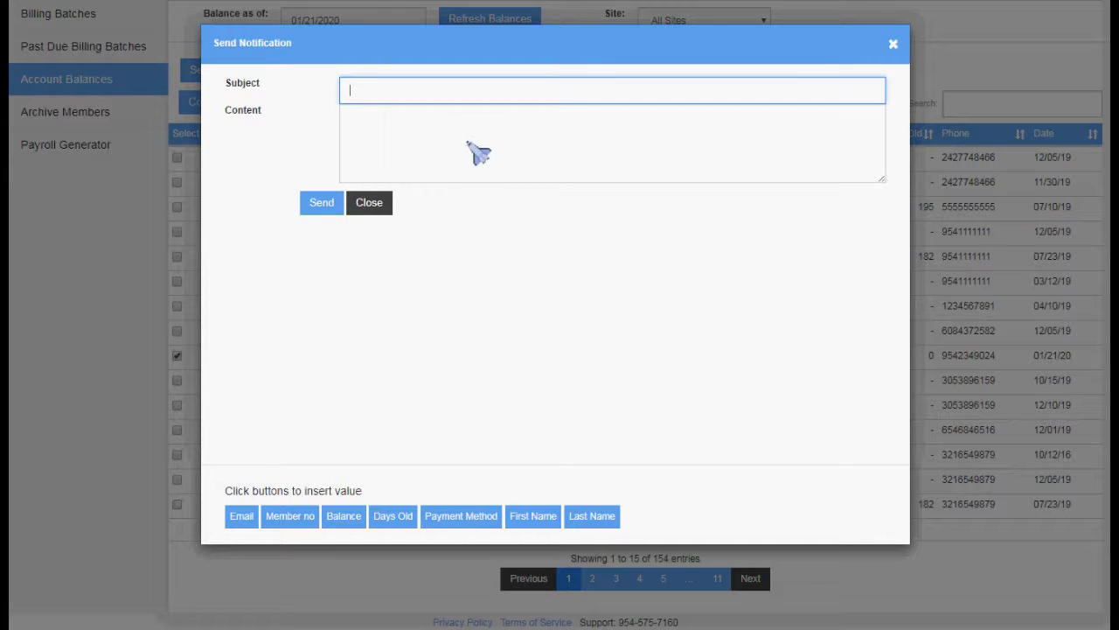
pyautogui.click(447, 159)
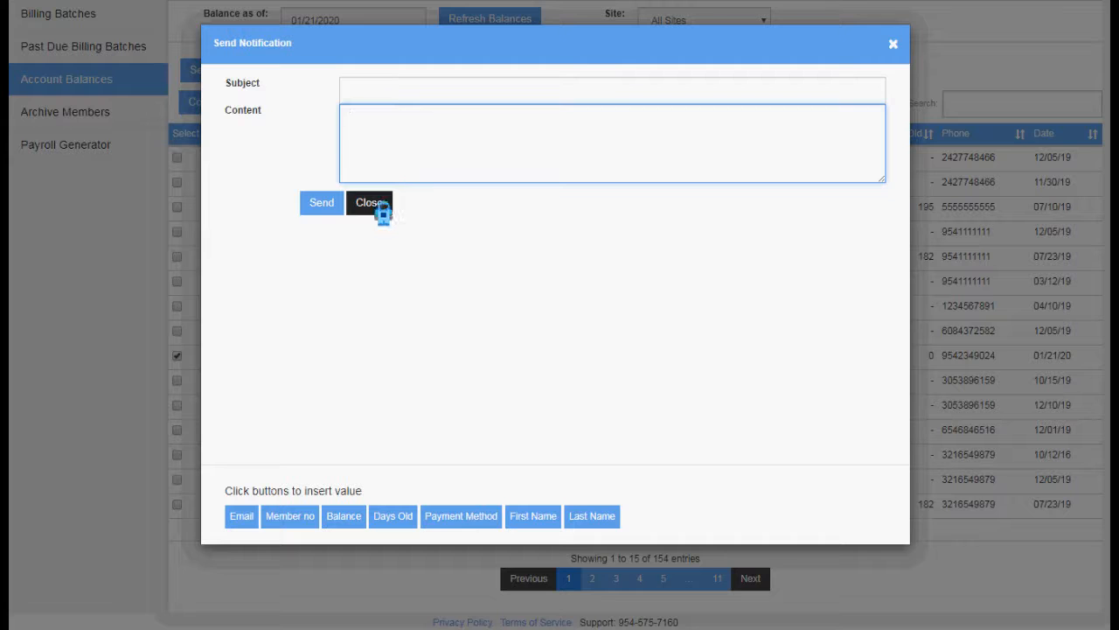
pyautogui.click(452, 87)
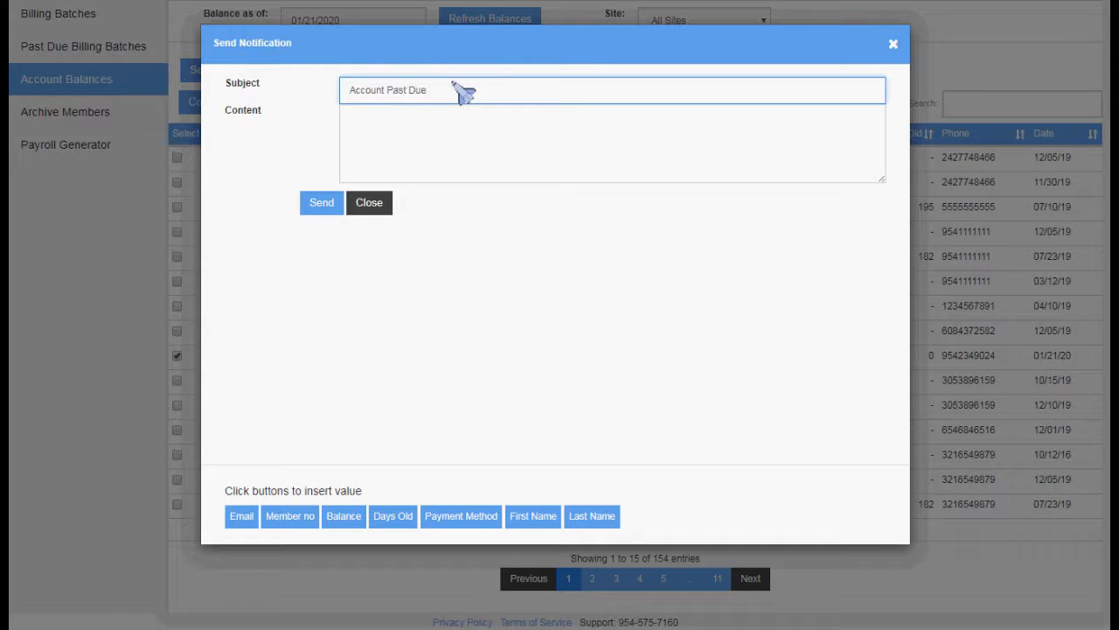
pyautogui.click(440, 125)
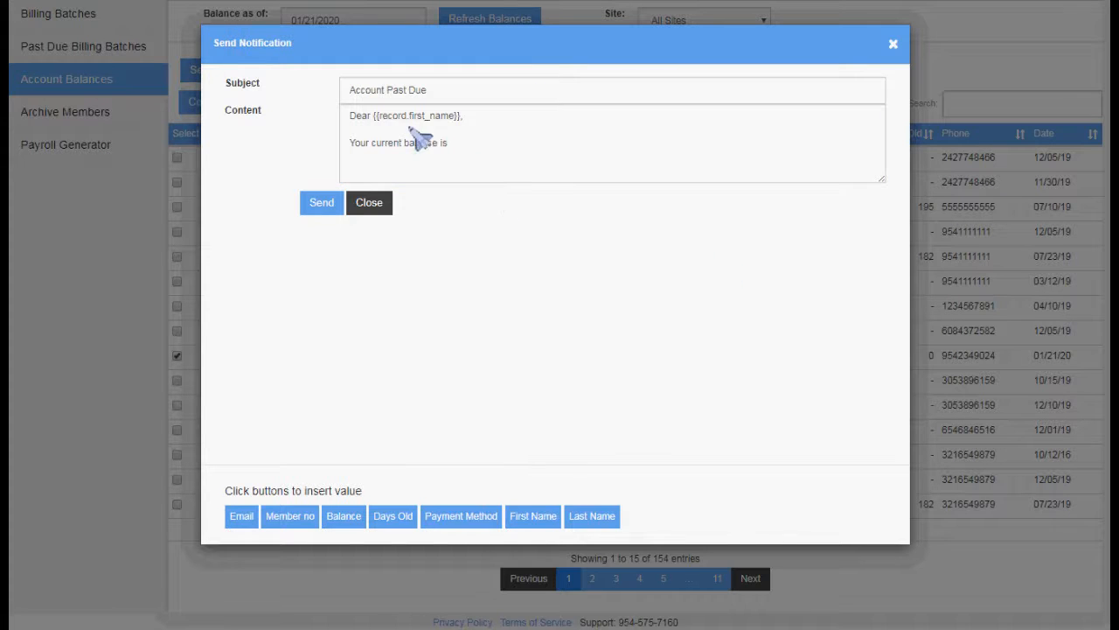
pyautogui.moveTo(383, 115); pyautogui.dragTo(449, 115)
pyautogui.click(464, 155)
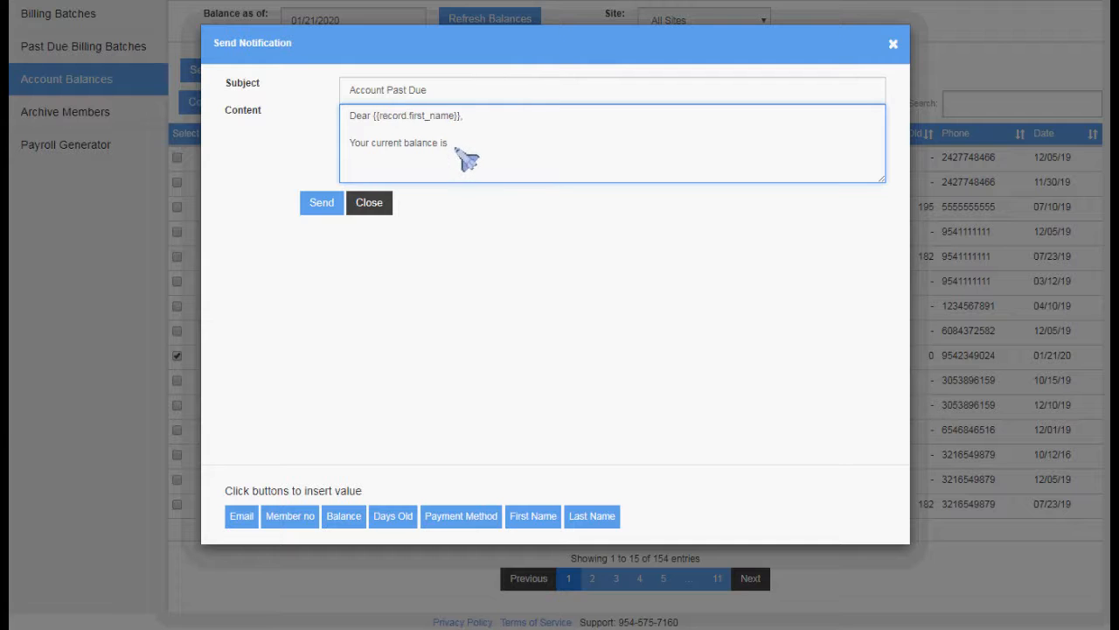
pyautogui.moveTo(352, 151); pyautogui.dragTo(463, 156)
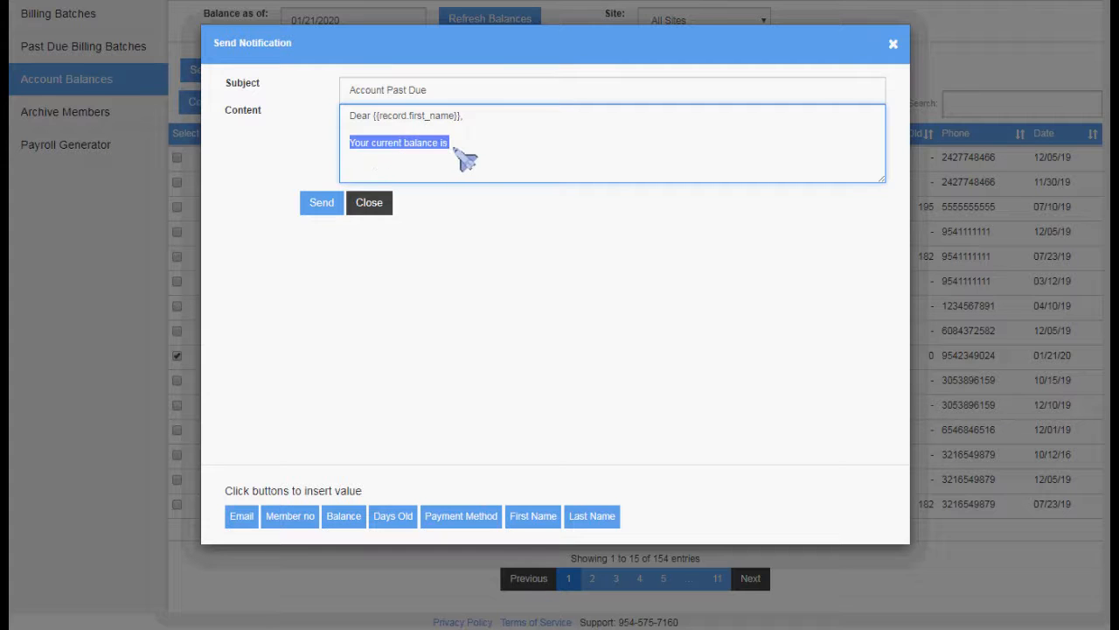
pyautogui.click(463, 156)
# Complete the sentence as "{{record.balance}} and it's {{record.days}} days old." and add "Please drop into the club to make a payment.".
pyautogui.click(343, 516)
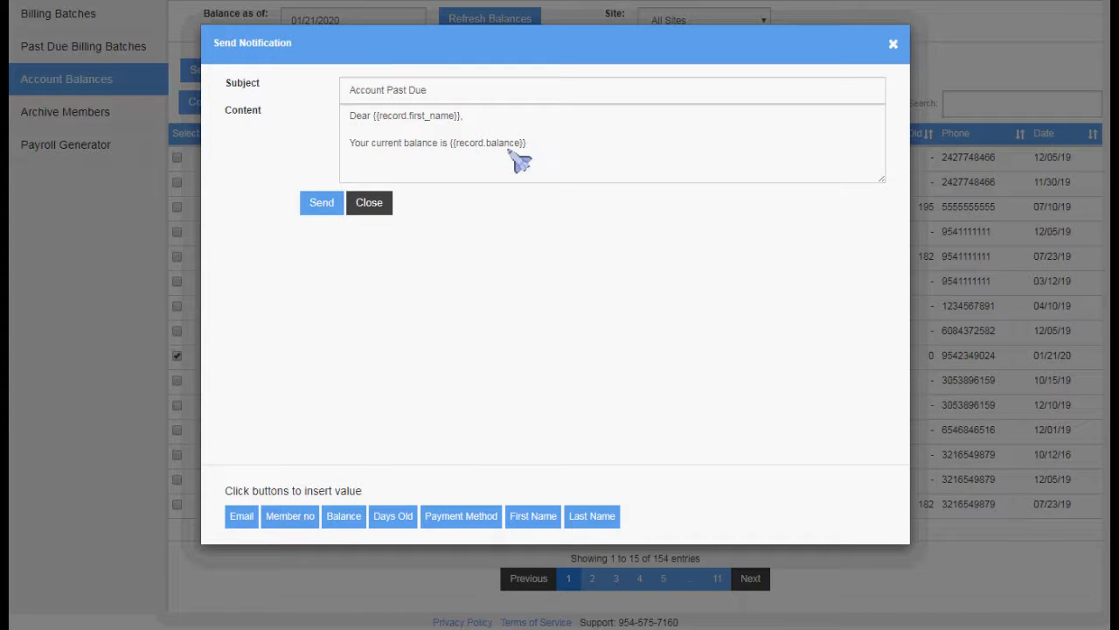
pyautogui.click(553, 155)
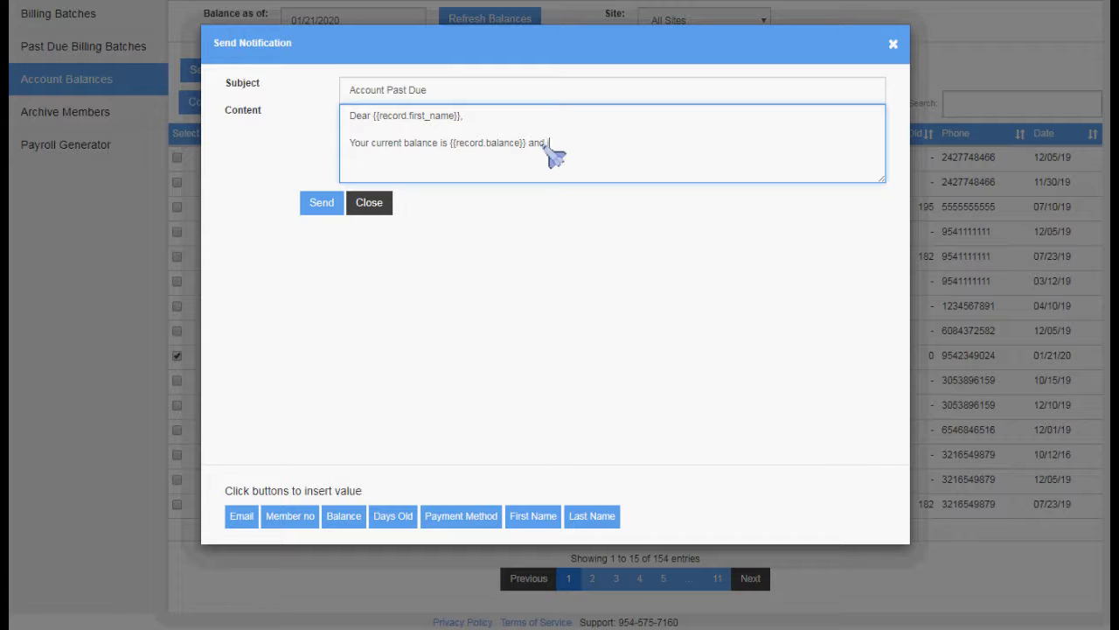
pyautogui.write('and it')
pyautogui.click(393, 516)
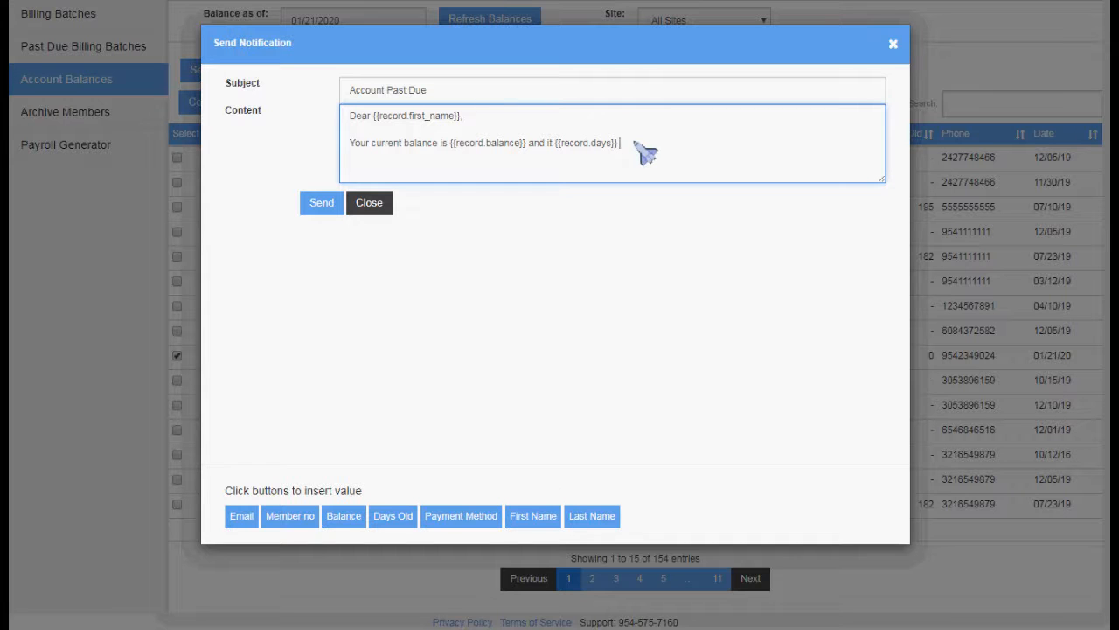
pyautogui.write("'s")
pyautogui.press('End')
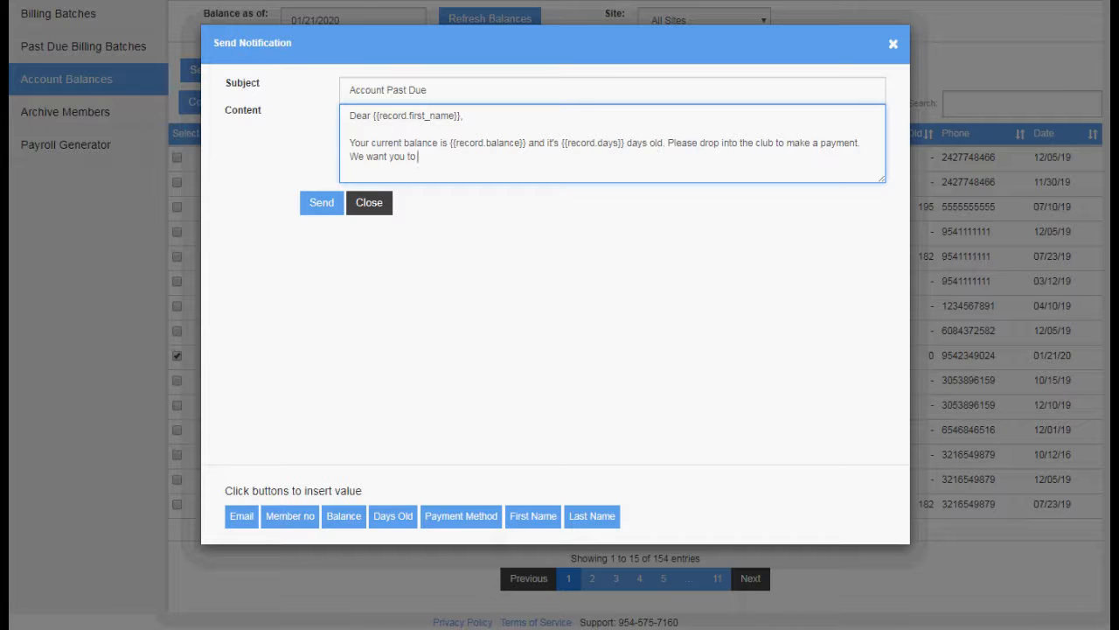
# Finish the message with "We want you to get back to getting in shape!" and the sign-off "Sincerely", "Club Paradise".
pyautogui.write('get back to getting in shape!')
pyautogui.moveTo(350, 157); pyautogui.dragTo(542, 157)
pyautogui.click(546, 159)
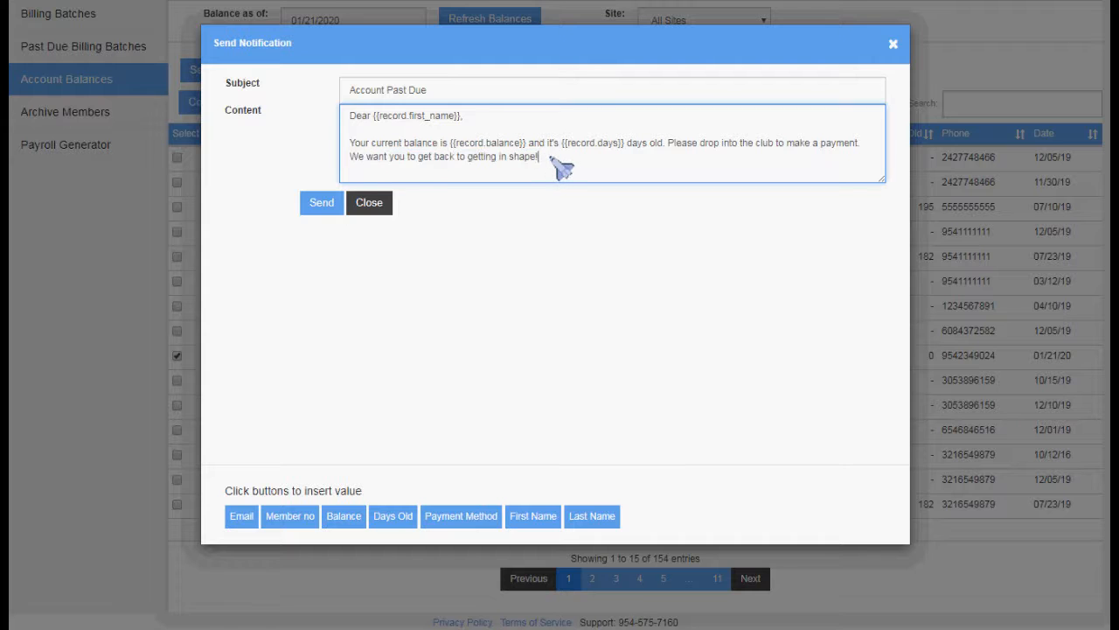
pyautogui.press('Return')
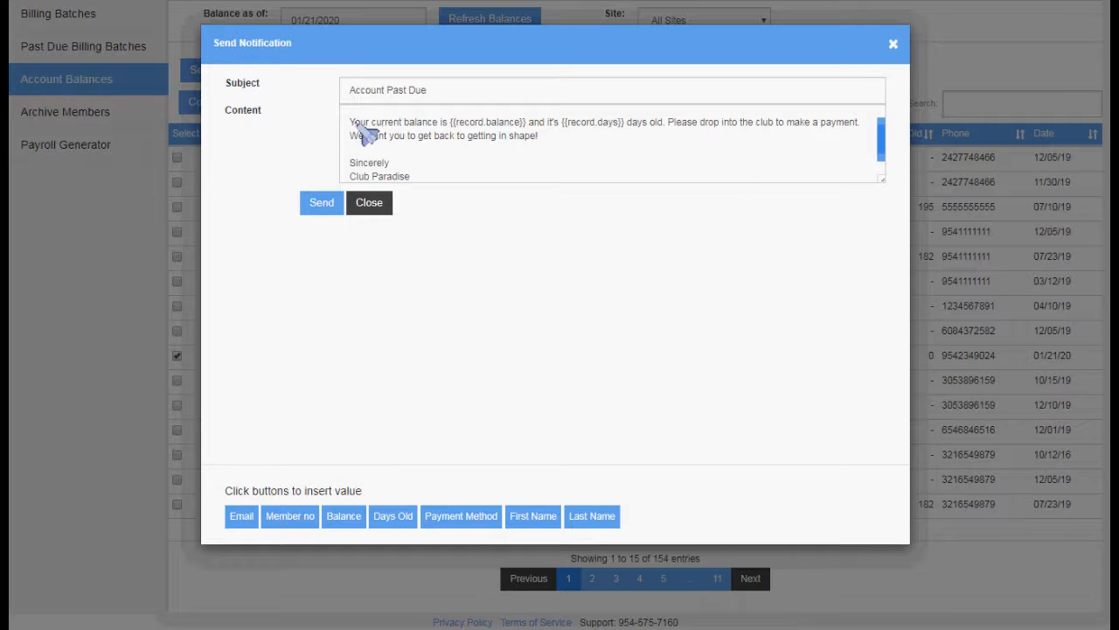
# Check the wording of the past-due message and send it to the selected account.
pyautogui.moveTo(351, 121); pyautogui.dragTo(619, 128)
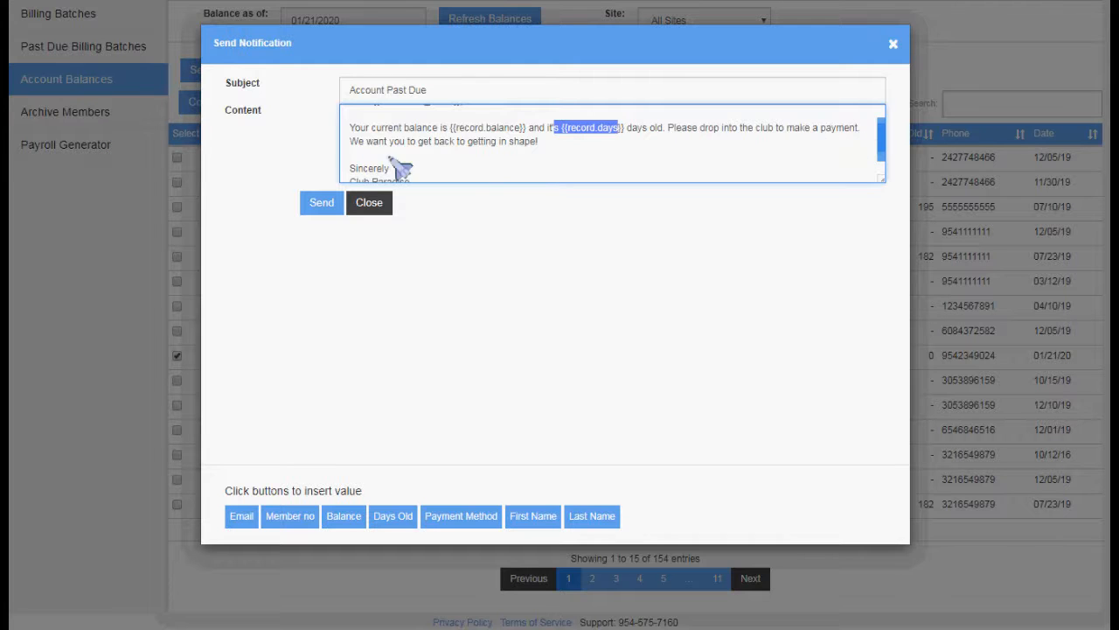
pyautogui.moveTo(351, 141); pyautogui.dragTo(457, 142)
pyautogui.click(531, 140)
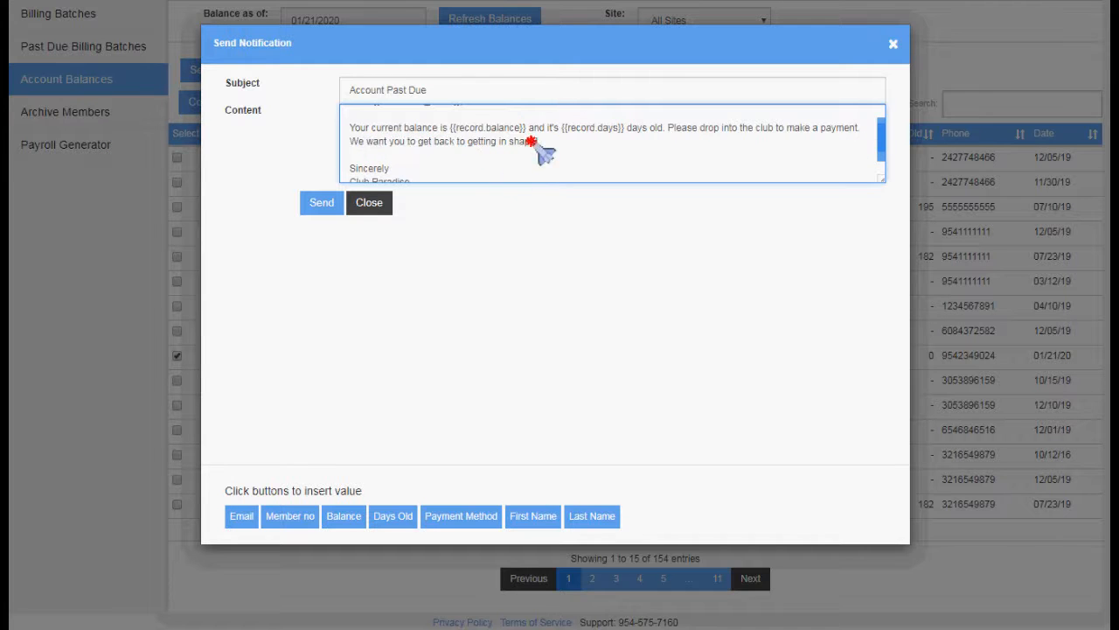
pyautogui.click(322, 202)
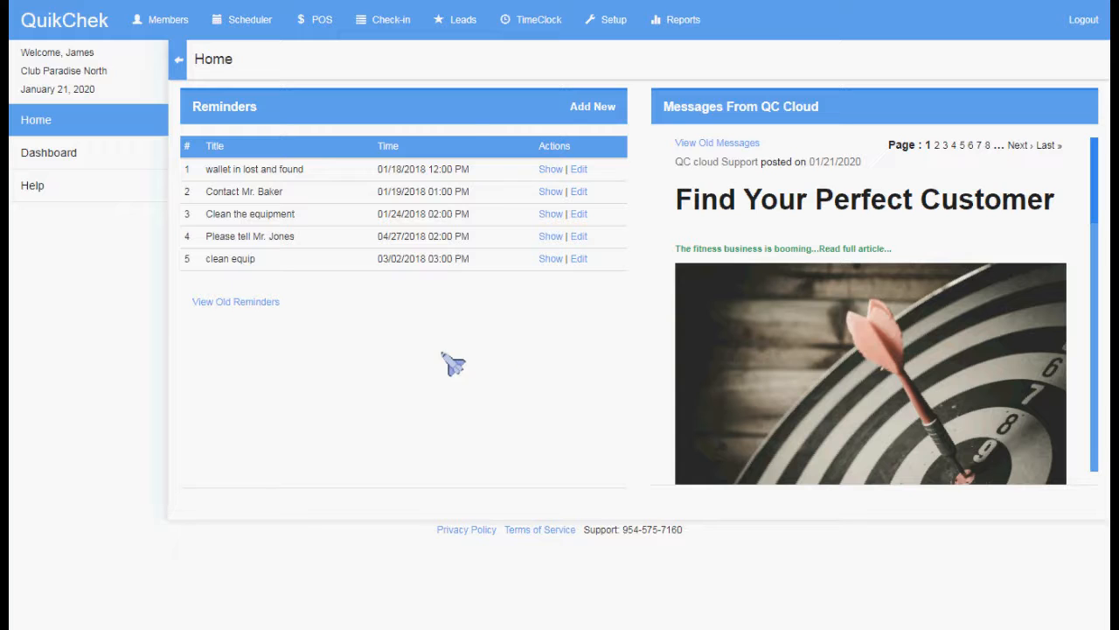
# Open the Email History of the dashboard's Custom Reports and view the members of the Account Past Due notification.
pyautogui.click(59, 18)
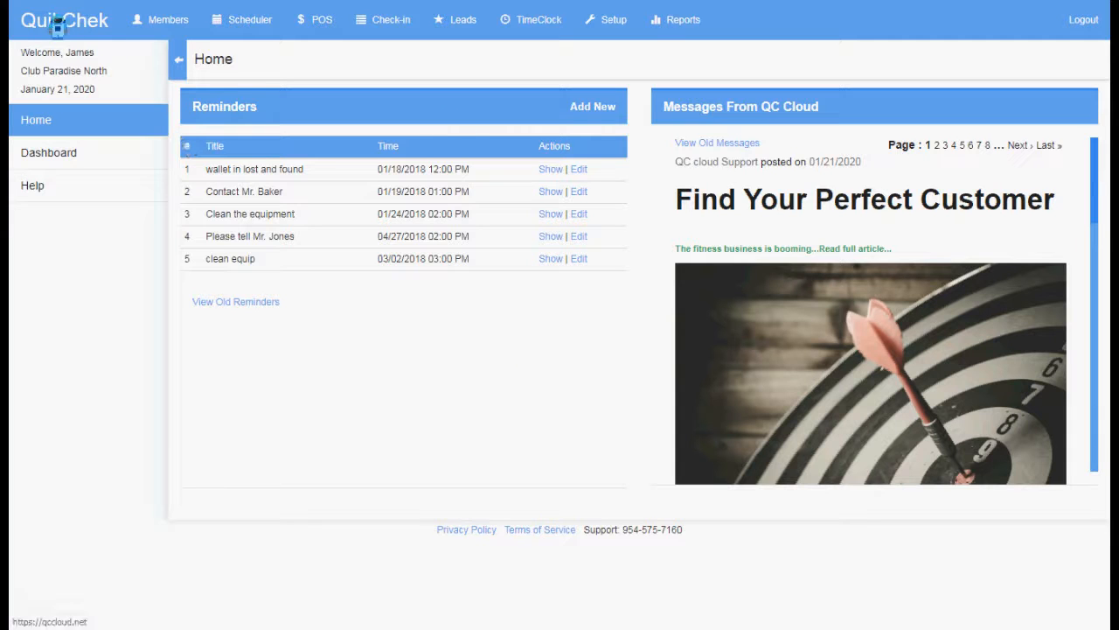
pyautogui.click(50, 153)
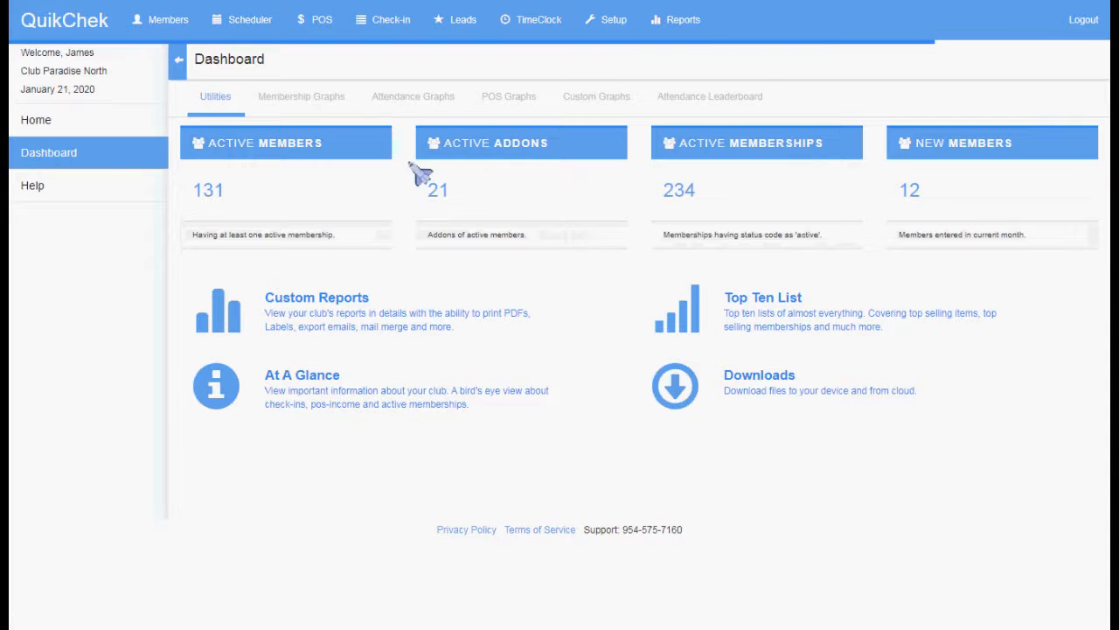
pyautogui.click(322, 298)
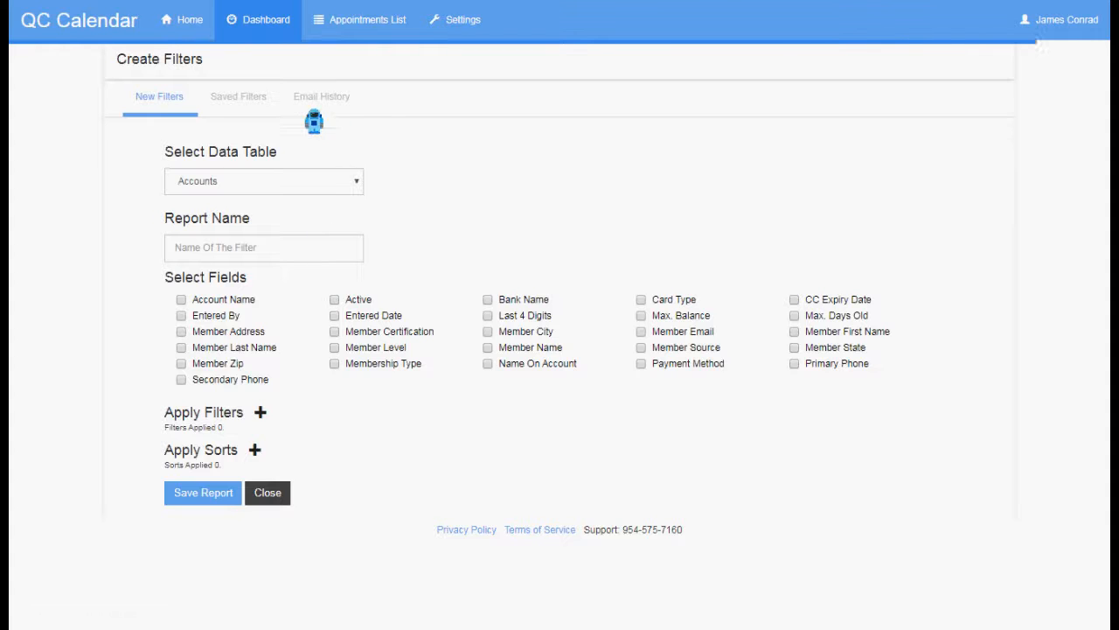
pyautogui.click(314, 105)
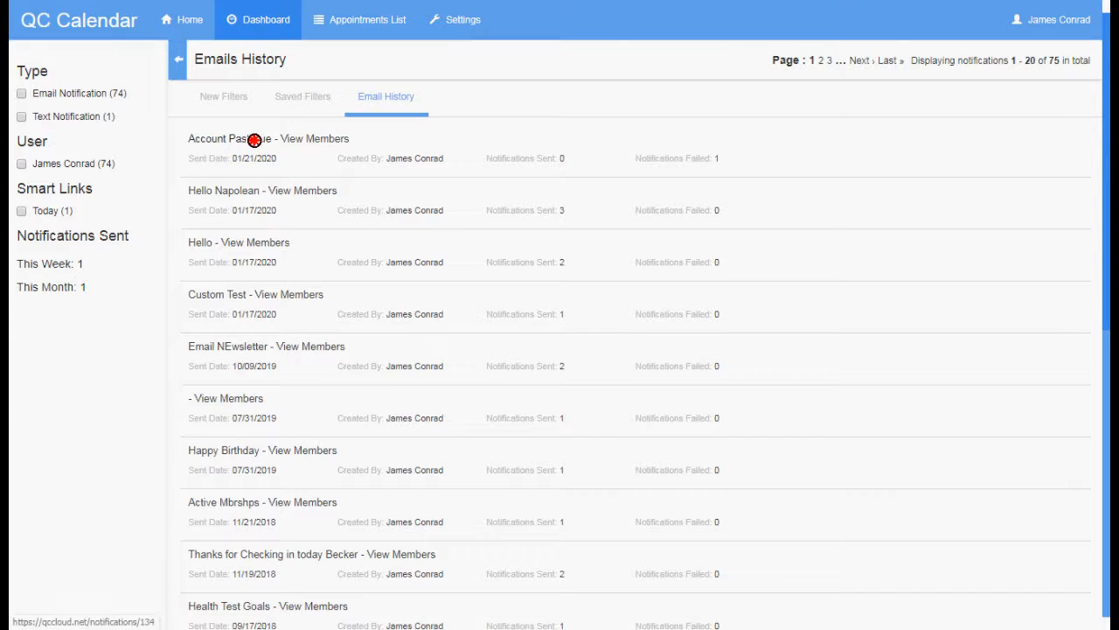
pyautogui.click(312, 142)
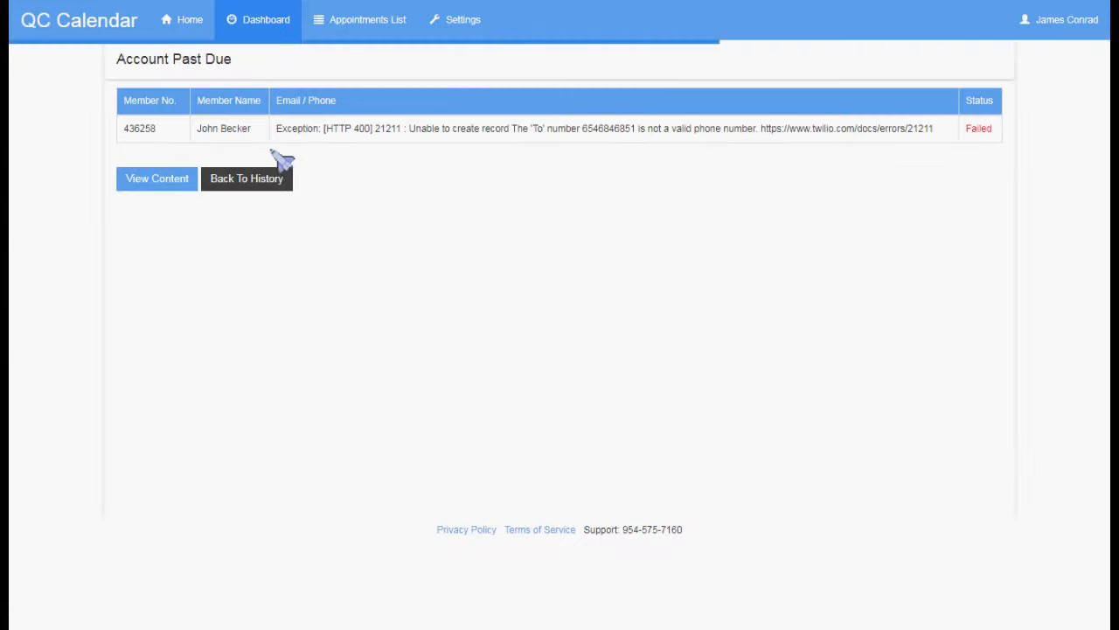
# Examine the delivery message, phone number and status recorded for the notification's recipient.
pyautogui.moveTo(197, 129); pyautogui.dragTo(843, 130)
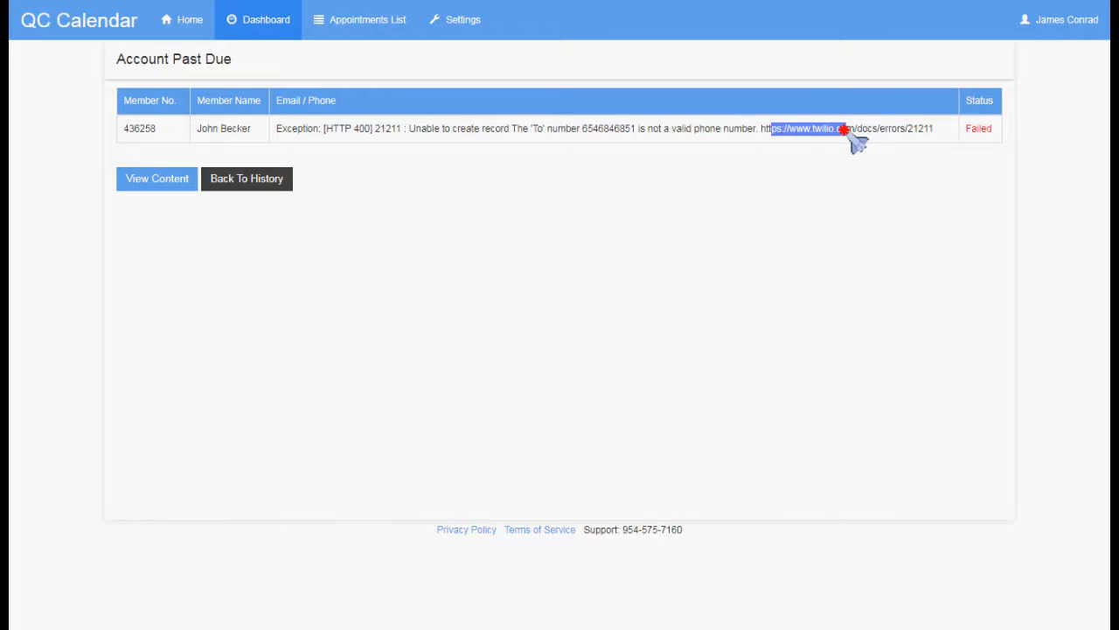
pyautogui.click(809, 161)
pyautogui.moveTo(965, 129); pyautogui.dragTo(999, 130)
pyautogui.click(784, 196)
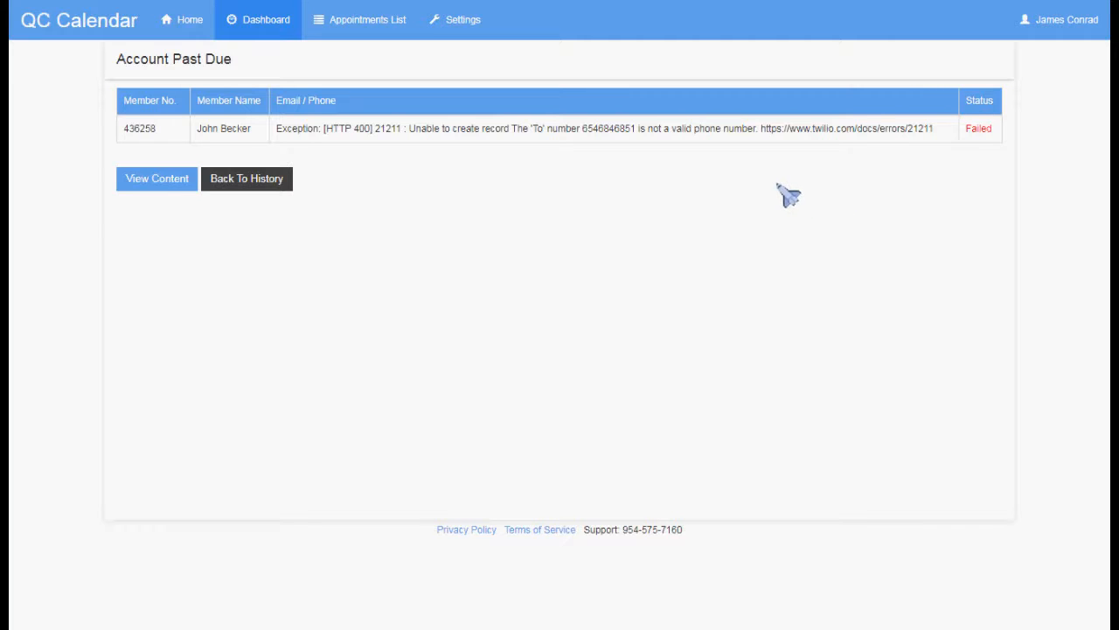
pyautogui.moveTo(582, 129); pyautogui.dragTo(648, 129)
pyautogui.click(649, 128)
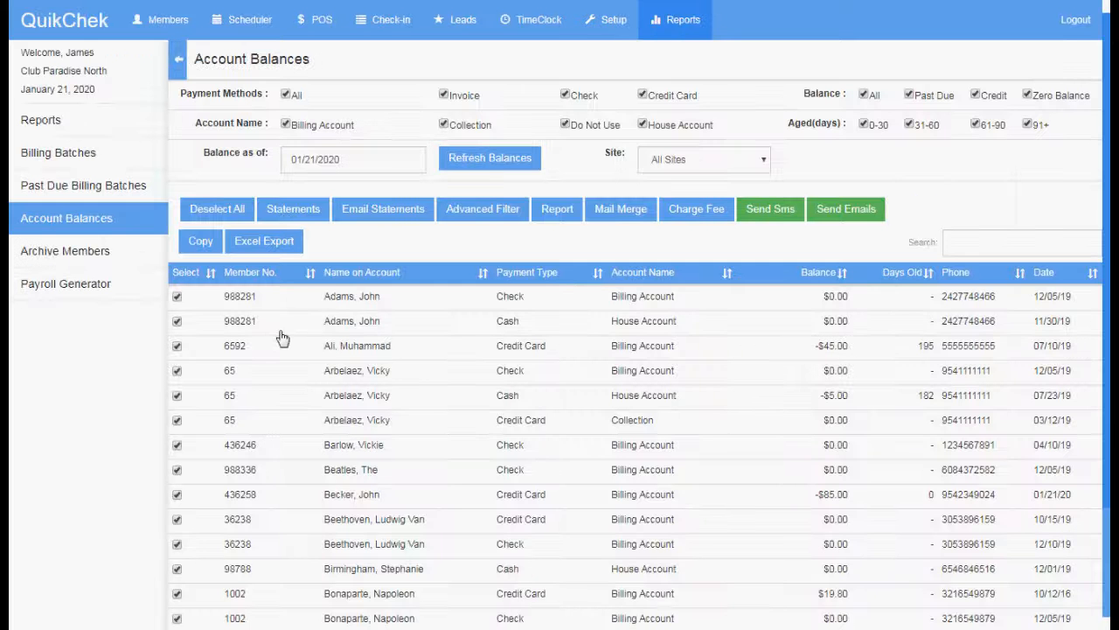
# Clear the account selection in Account Balances, reselect the member's credit card billing account, and start a new SMS notification.
pyautogui.click(208, 214)
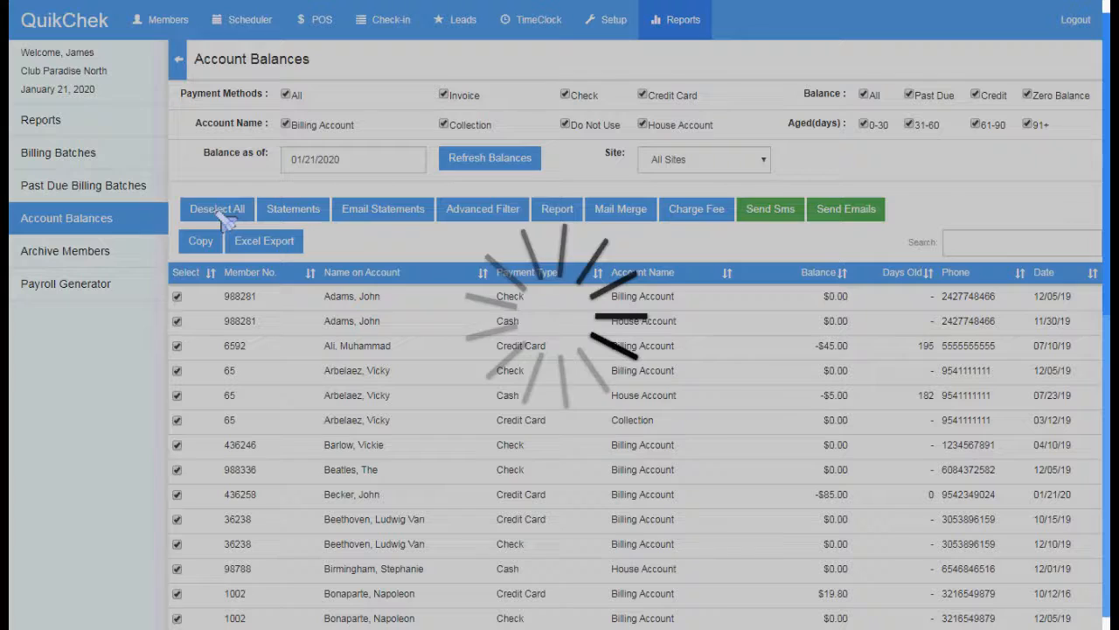
pyautogui.click(177, 495)
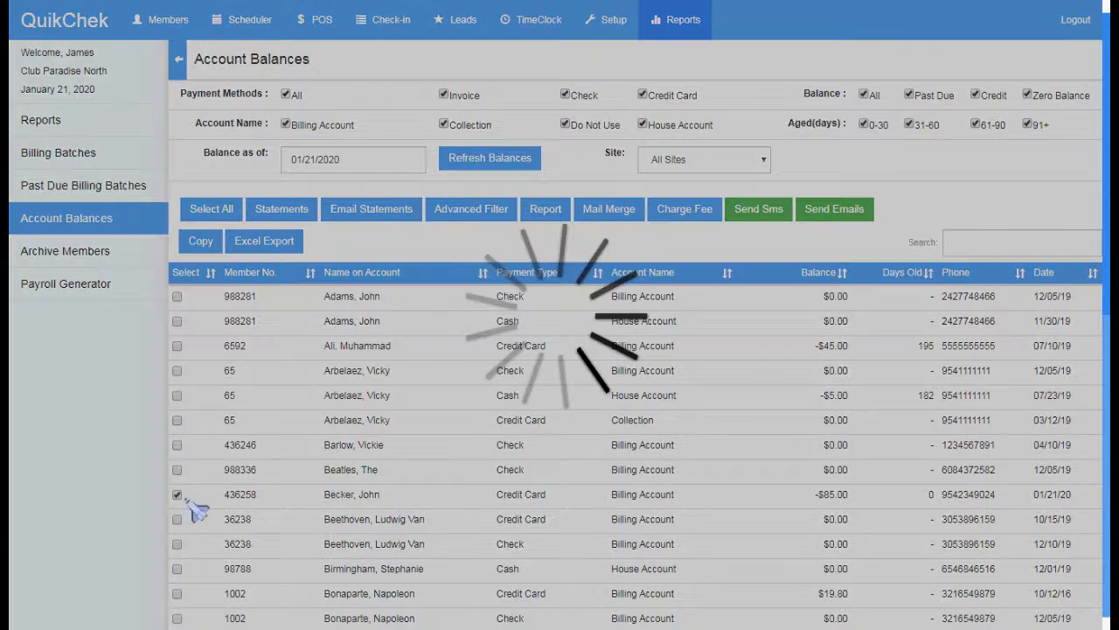
pyautogui.click(753, 219)
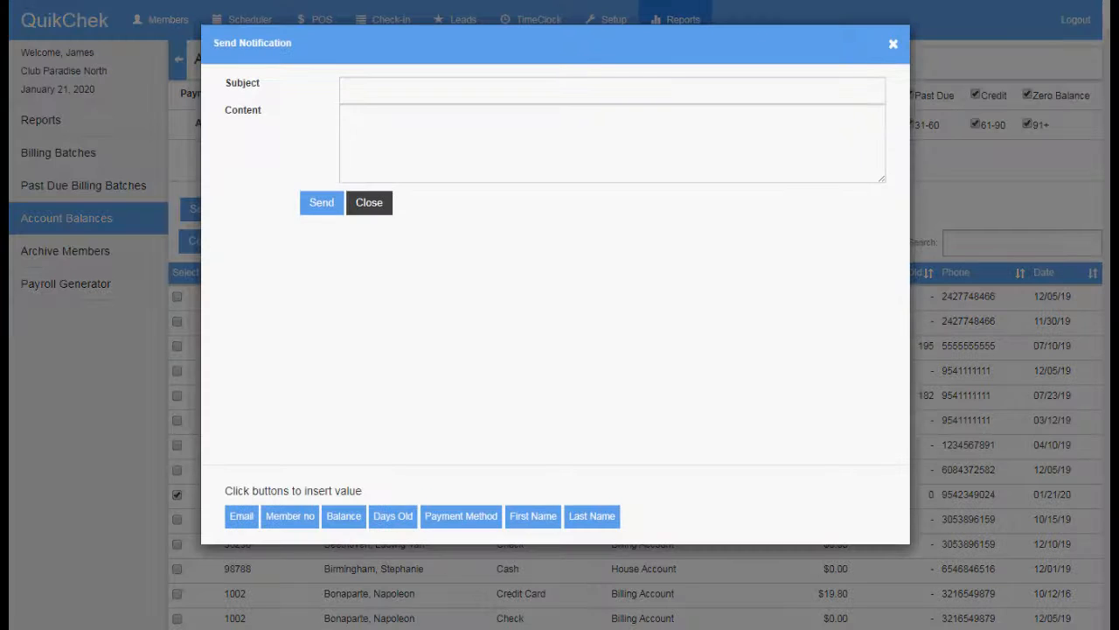
# Fill in the notification with the subject Account Past Due and its past-due message, and copy the message text into a blank Notepad document.
pyautogui.click(657, 166)
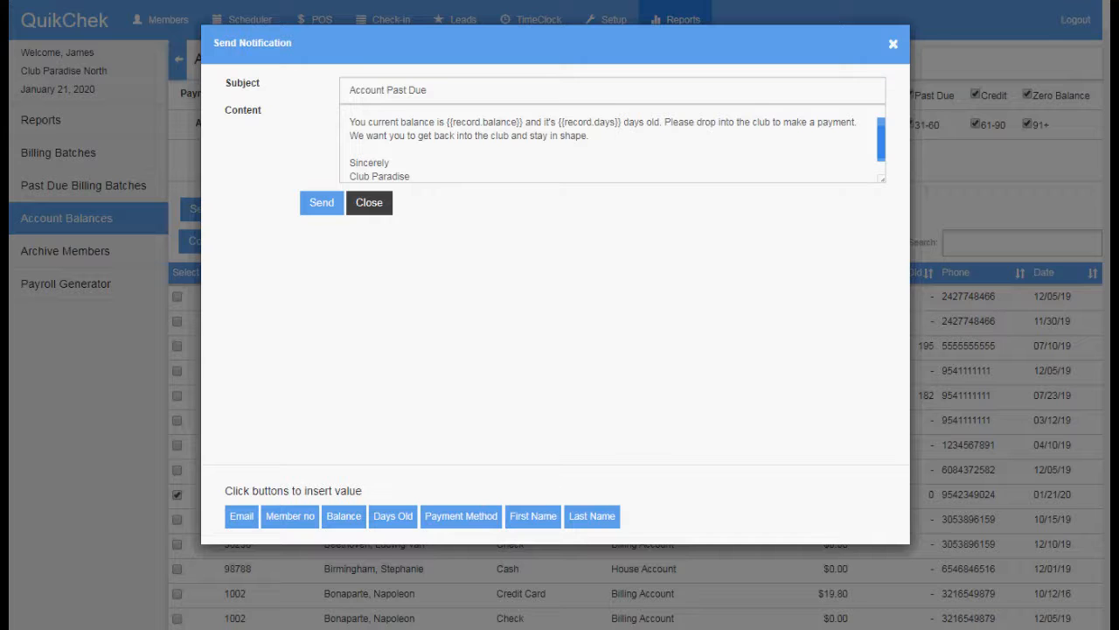
pyautogui.moveTo(411, 175); pyautogui.dragTo(327, 105)
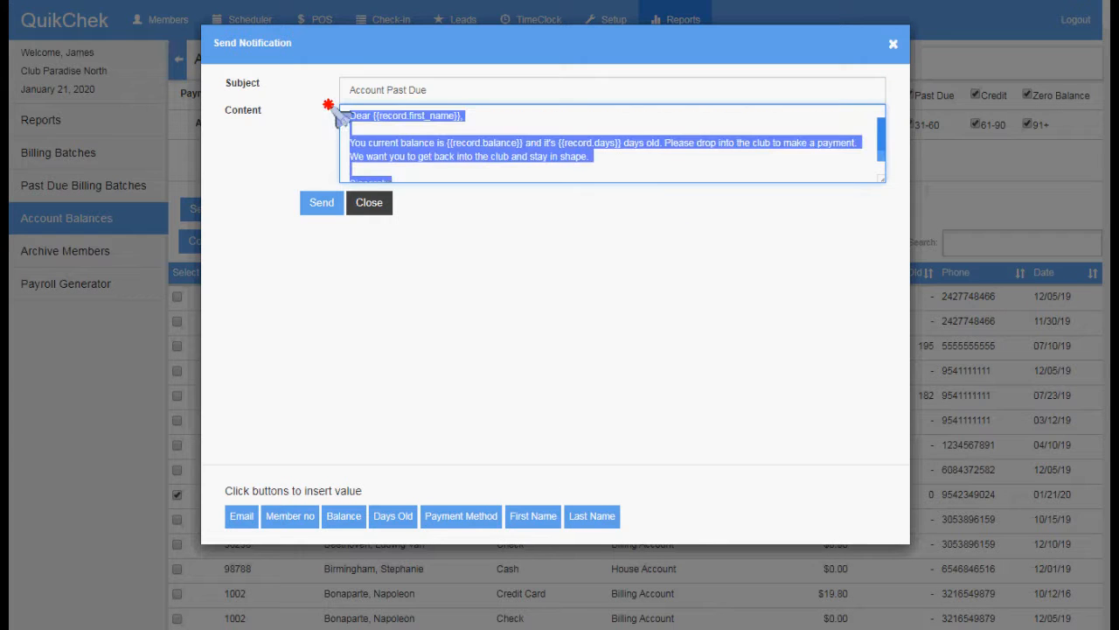
pyautogui.rightClick(418, 166)
pyautogui.click(437, 172)
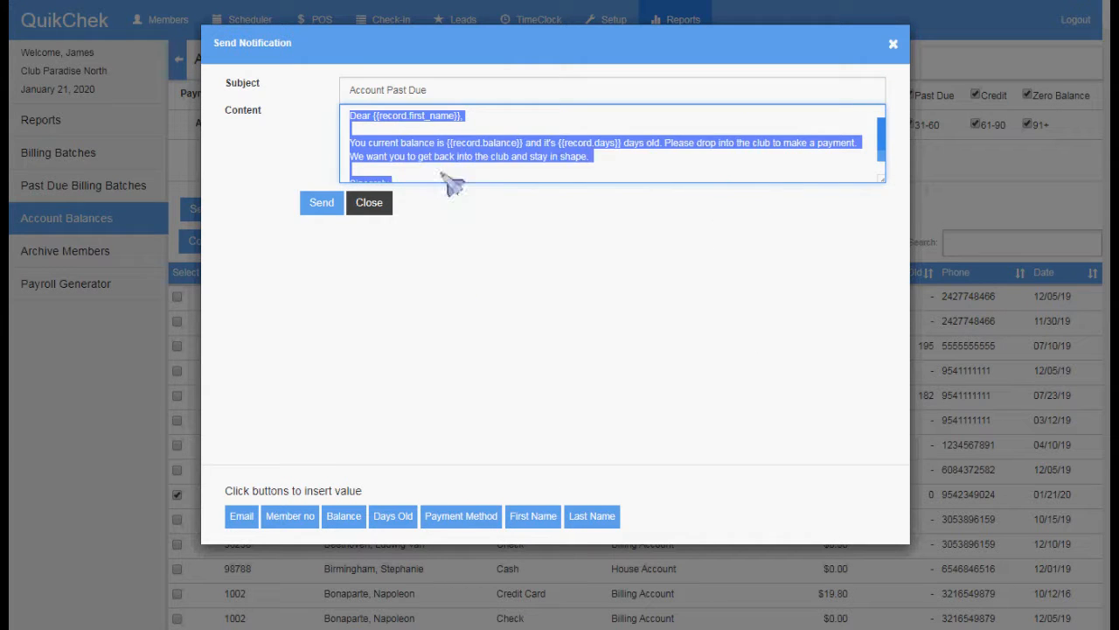
pyautogui.hotkey('alt', 'Tab')
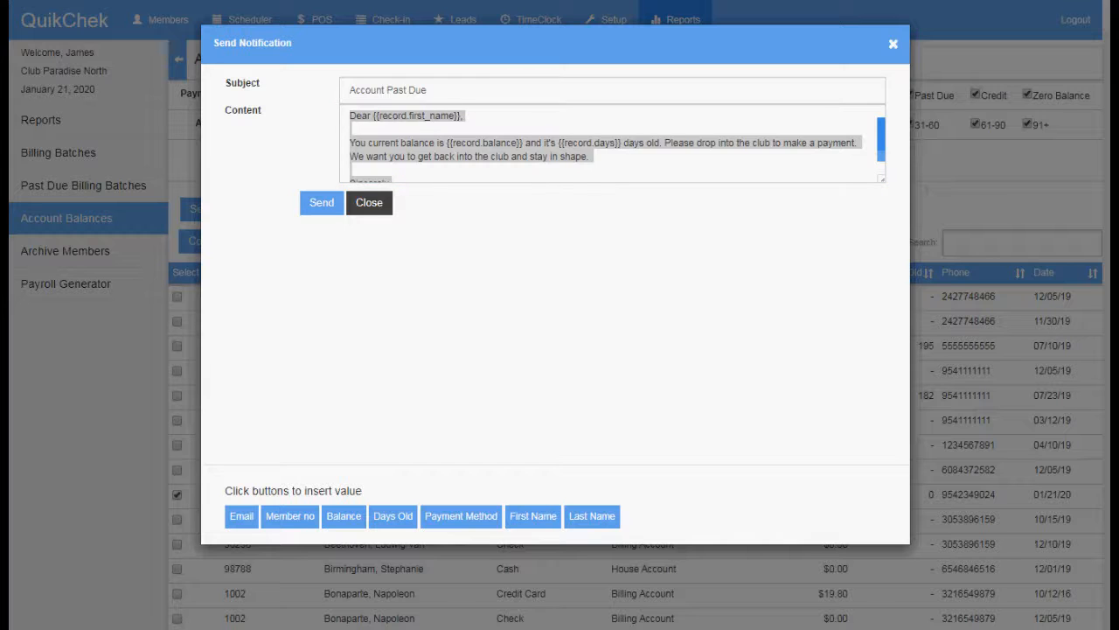
pyautogui.moveTo(1118, 44); pyautogui.dragTo(468, 45)
pyautogui.hotkey('ctrl', 'v')
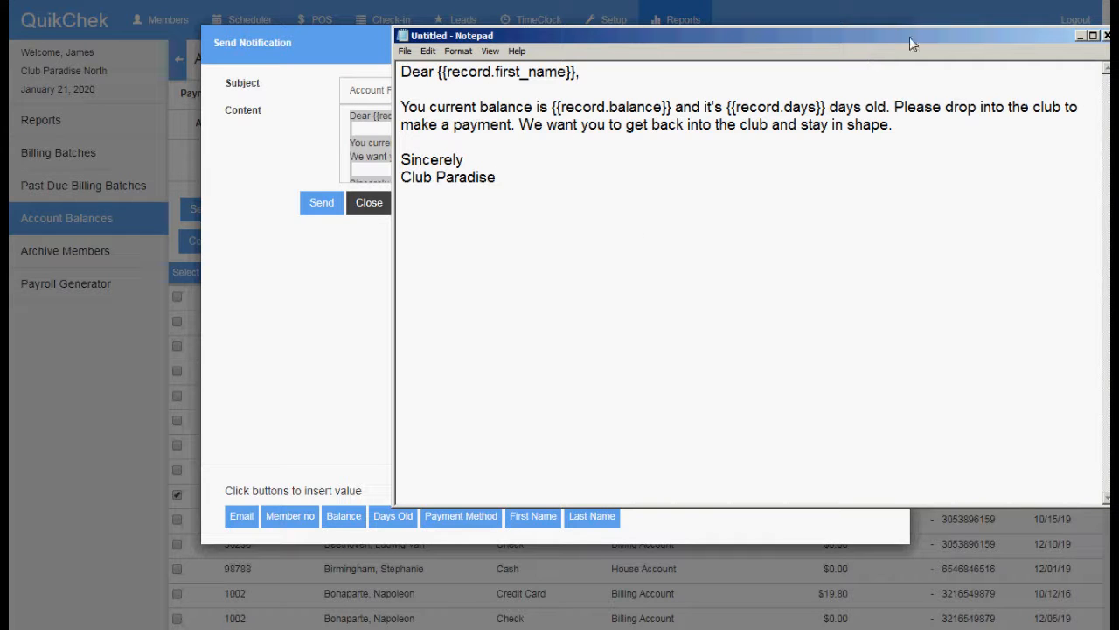
# Return to QuikChek, send the Account Past Due notification, and bring the phone screenshot of the received text message into view.
pyautogui.click(1082, 37)
pyautogui.click(602, 166)
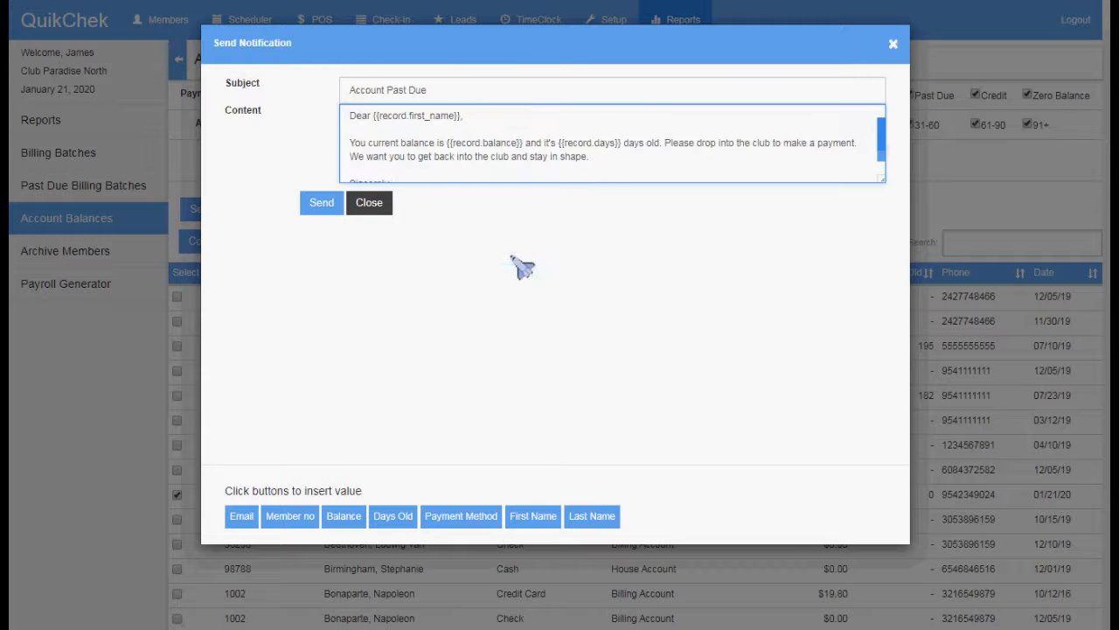
pyautogui.click(320, 205)
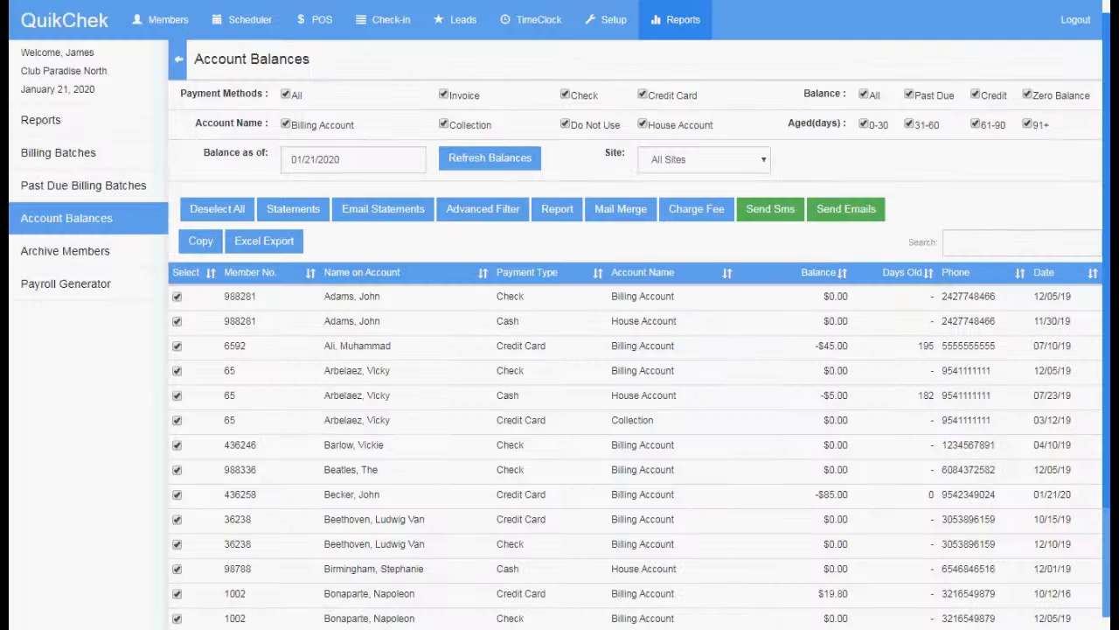
pyautogui.moveTo(1118, 53); pyautogui.dragTo(574, 0)
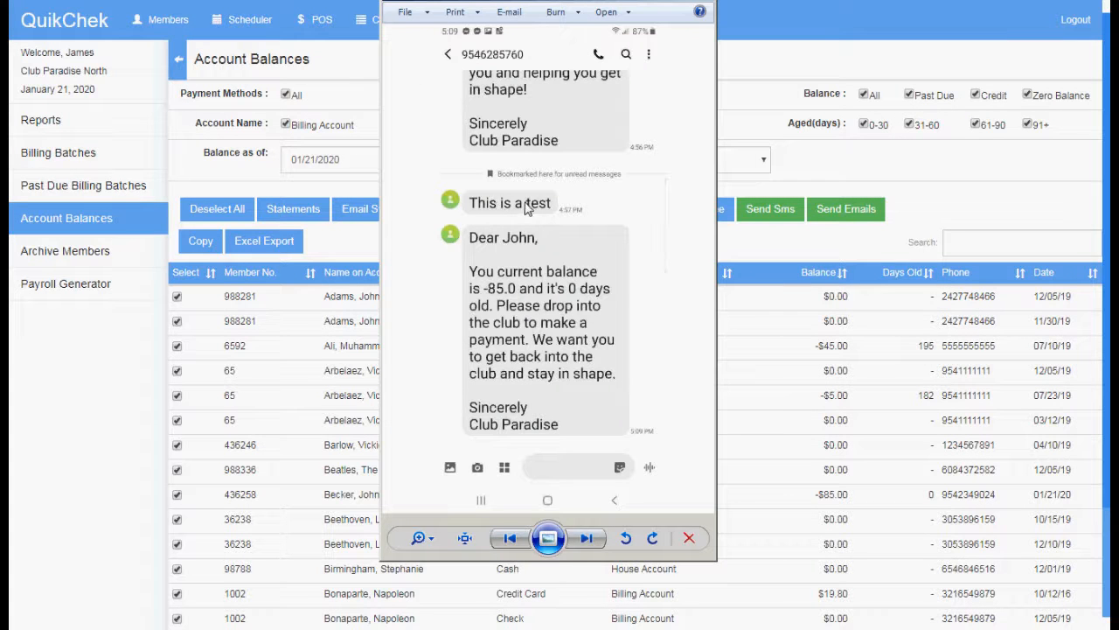